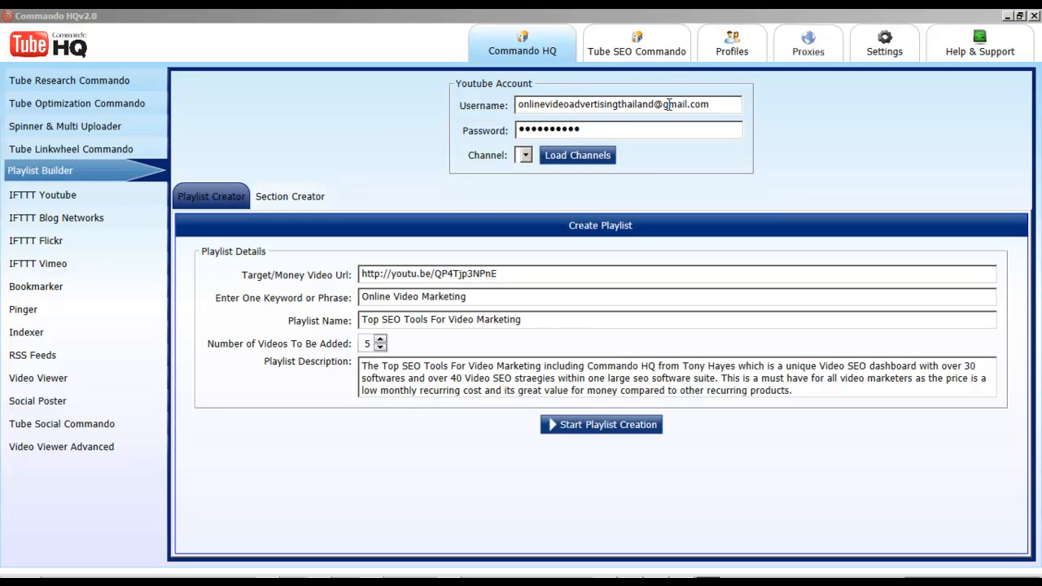
Step: Examine the YouTube account username and compare it with the channel name at the end of the first URL in My Multi Channels.txt
left_click_drag(728, 104, 659, 96)
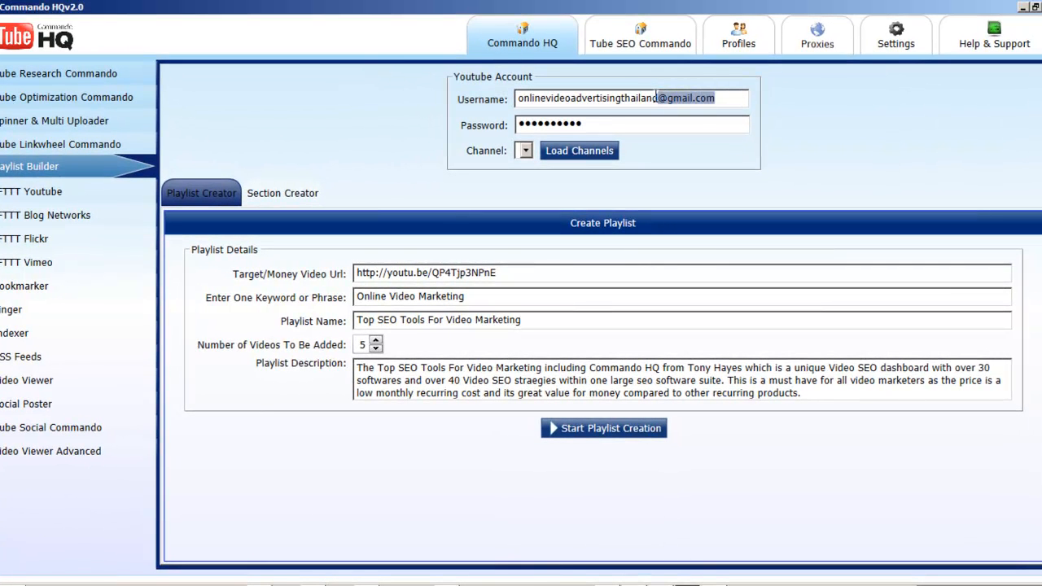
left_click(722, 97)
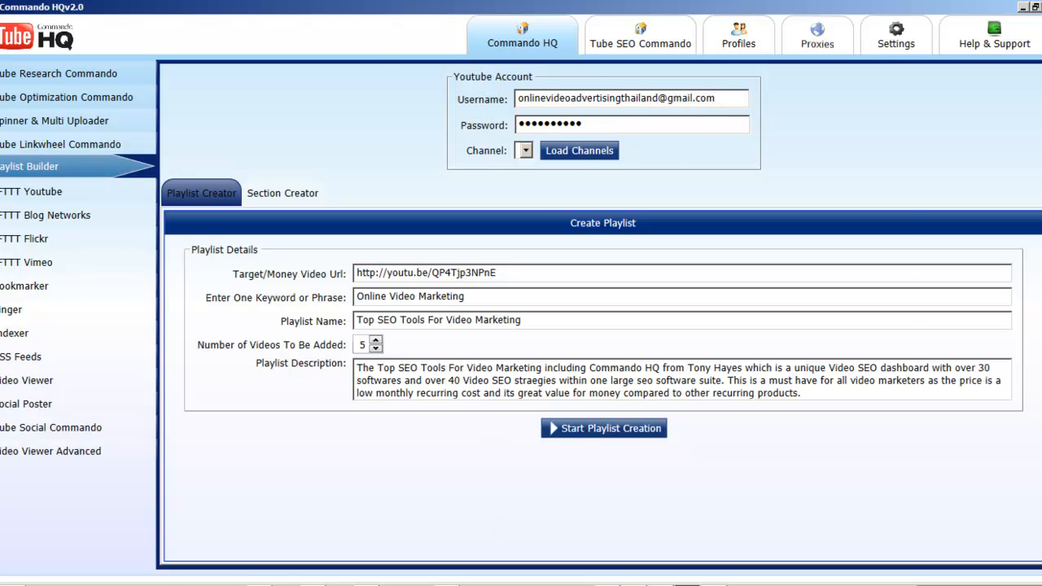
left_click(447, 585)
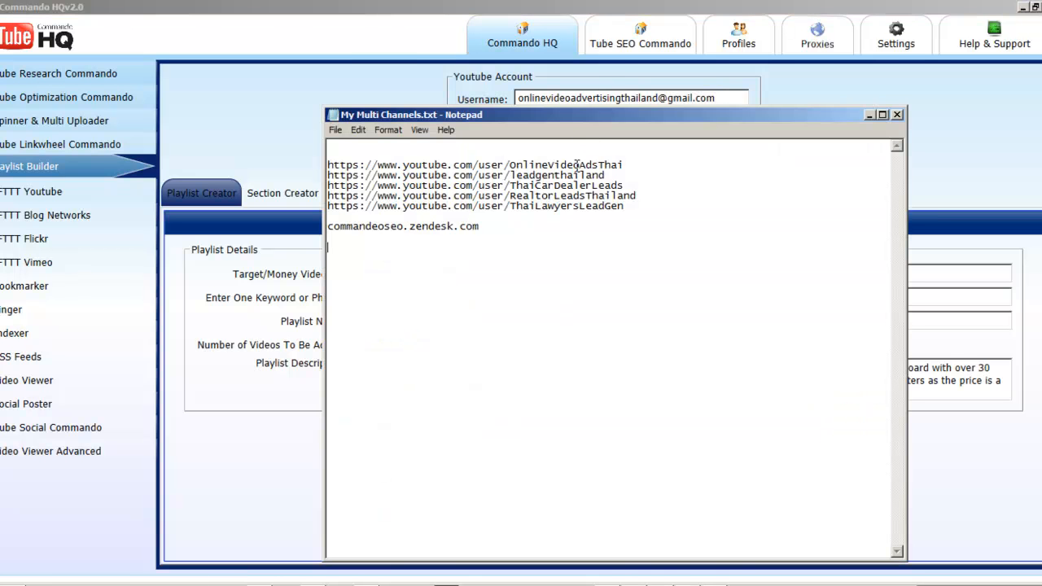
double_click(636, 163)
left_click(512, 157)
left_click_drag(509, 165, 624, 165)
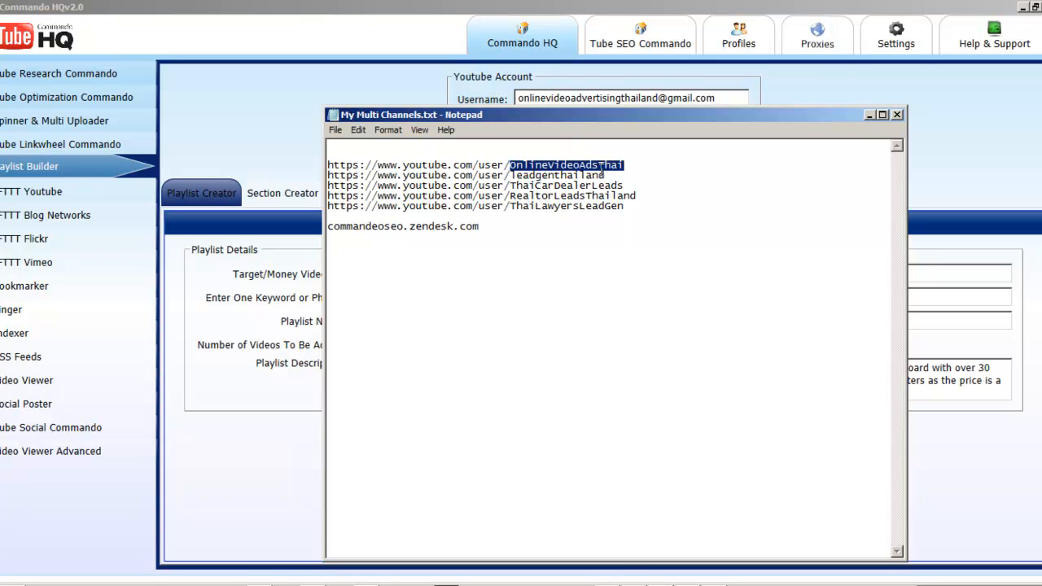
left_click(732, 98)
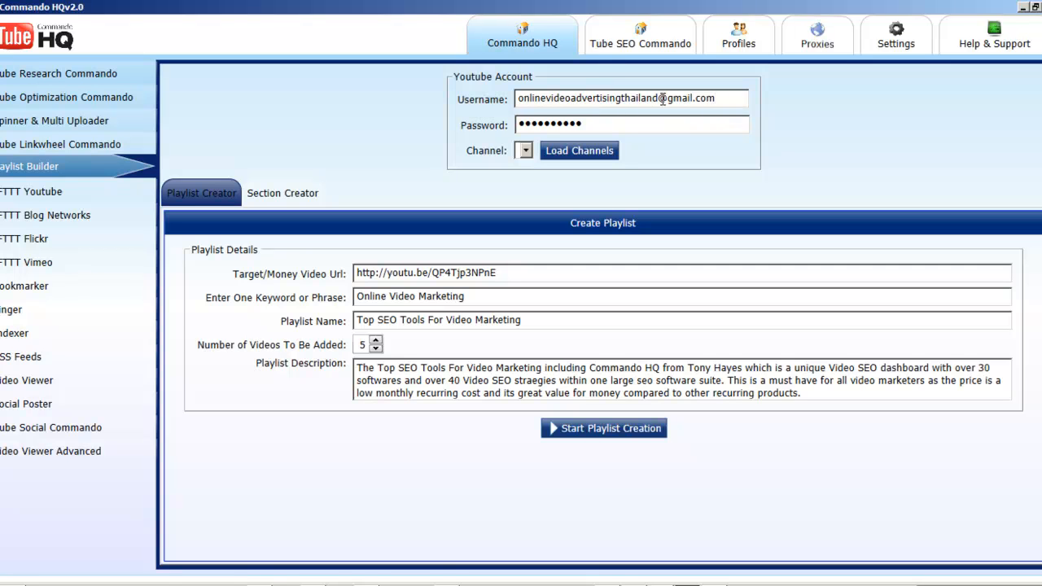
left_click_drag(659, 98, 732, 100)
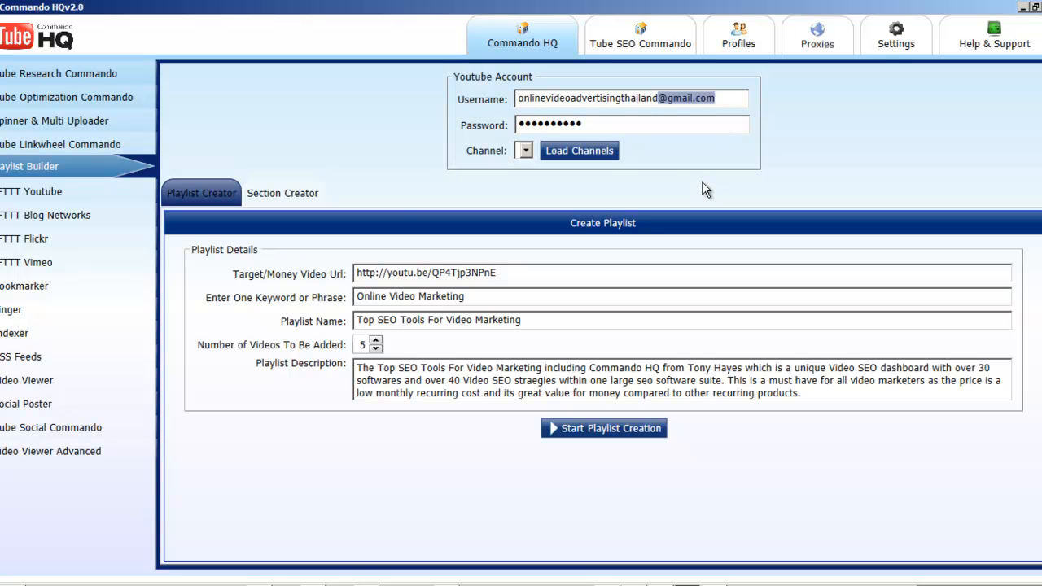
left_click(738, 99)
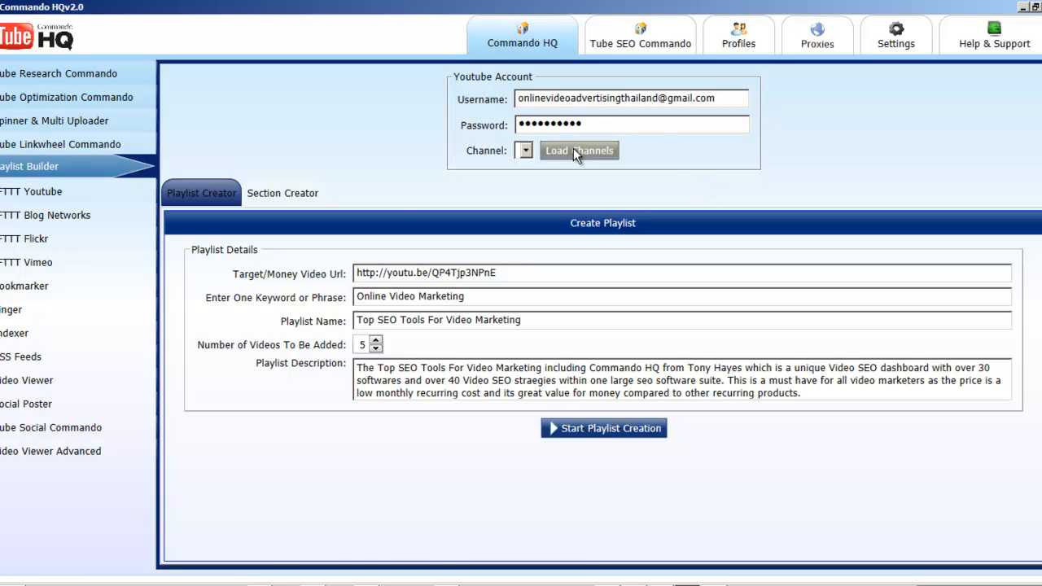
Step: Load the channels associated with the YouTube account and view the list of available channels
left_click(574, 150)
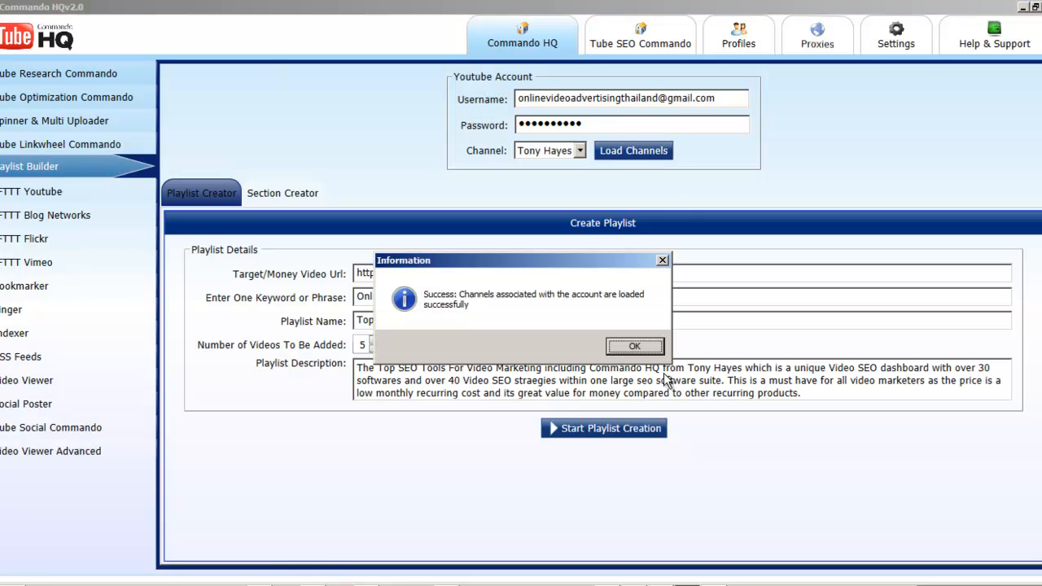
left_click(628, 352)
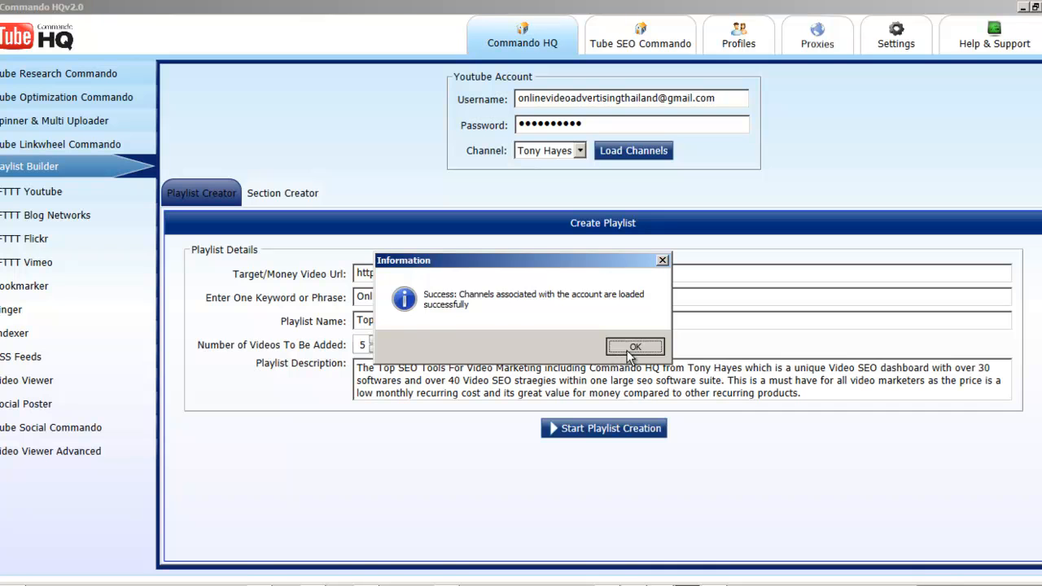
left_click(579, 149)
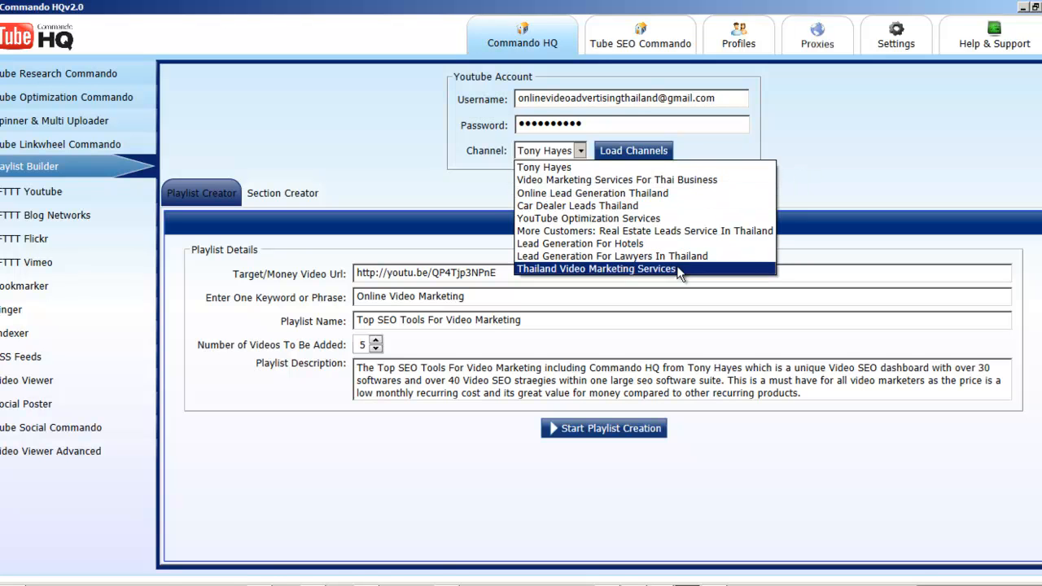
left_click(823, 126)
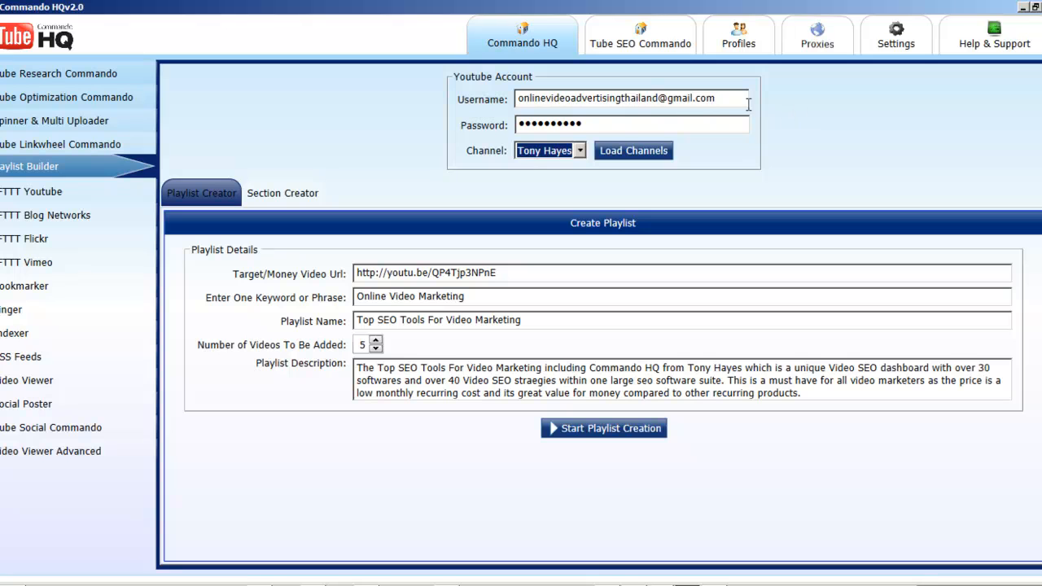
Step: Examine the account username together with the channels that can be chosen for it
left_click_drag(722, 102, 469, 109)
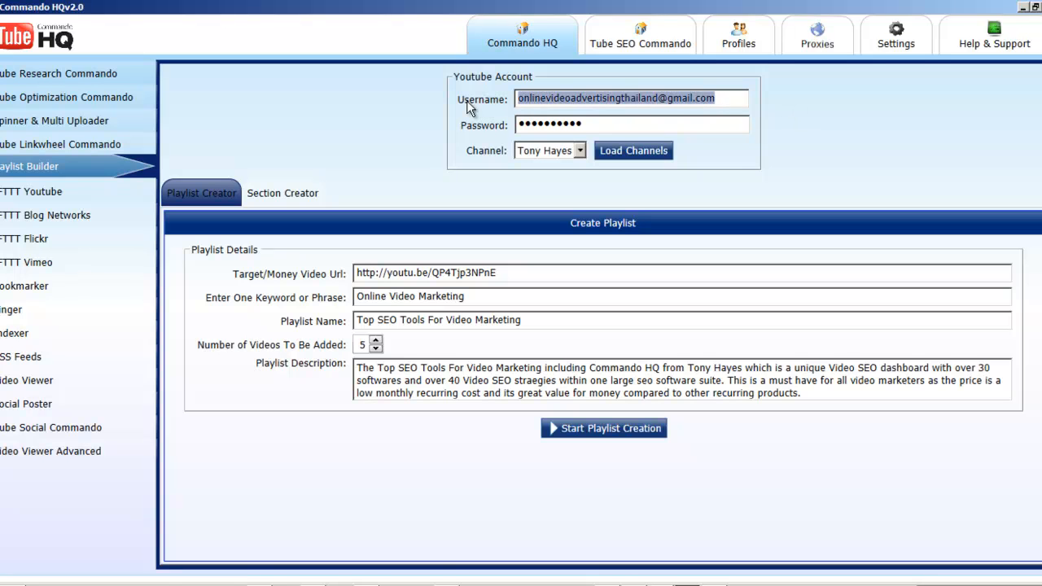
left_click(742, 99)
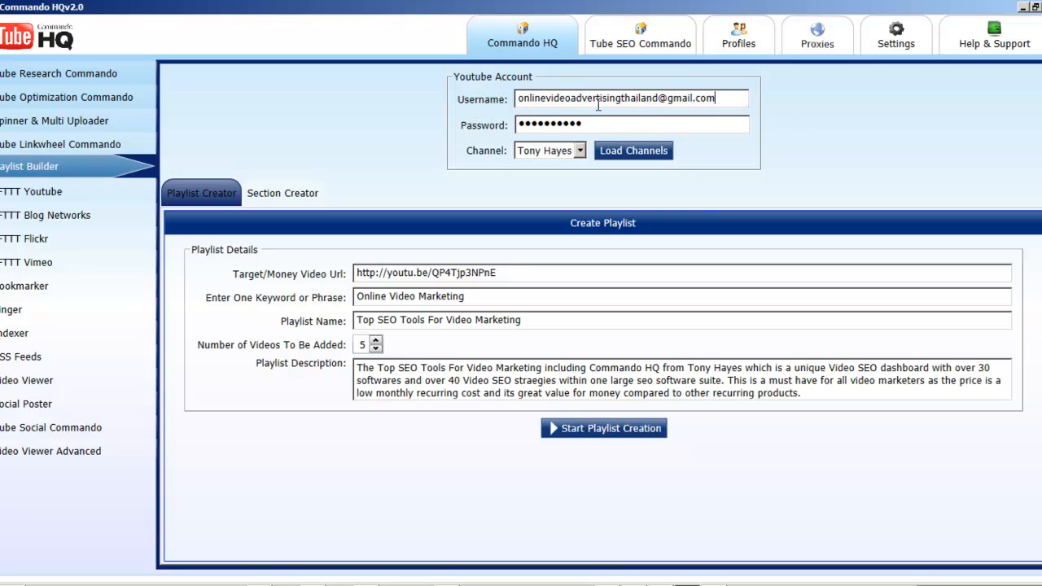
left_click(580, 150)
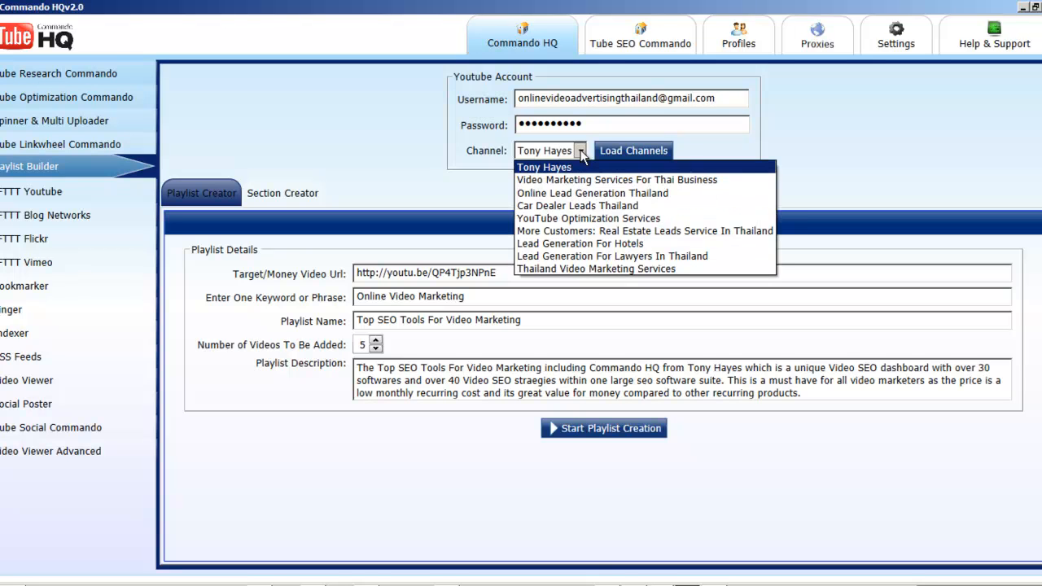
left_click(581, 150)
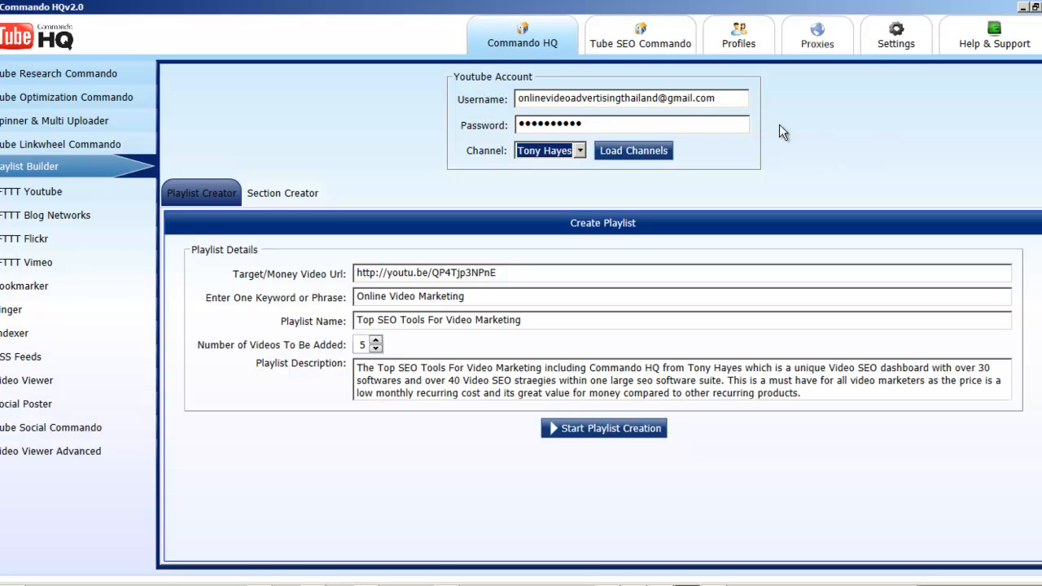
left_click_drag(736, 99, 511, 101)
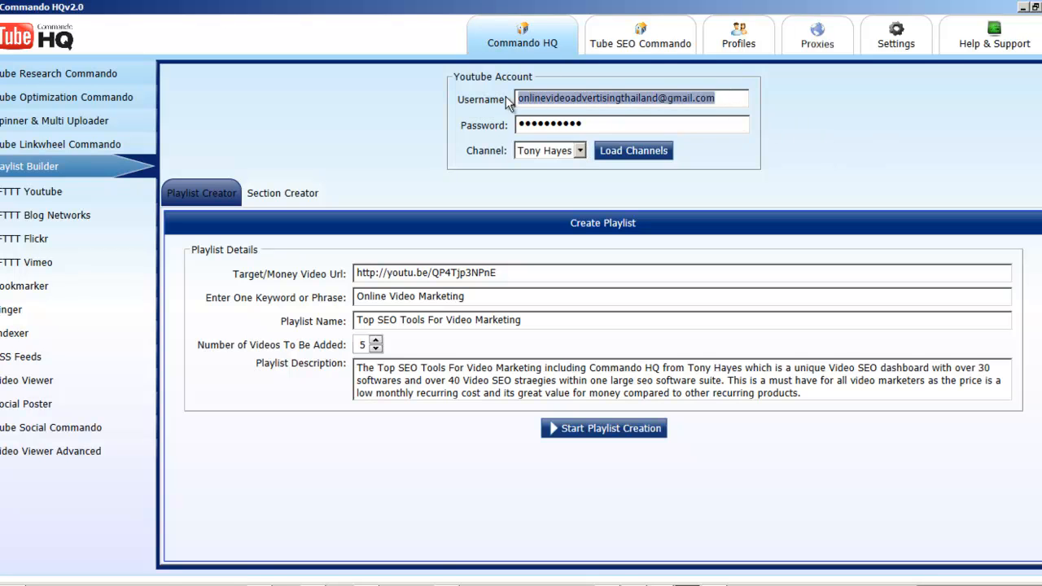
left_click(731, 102)
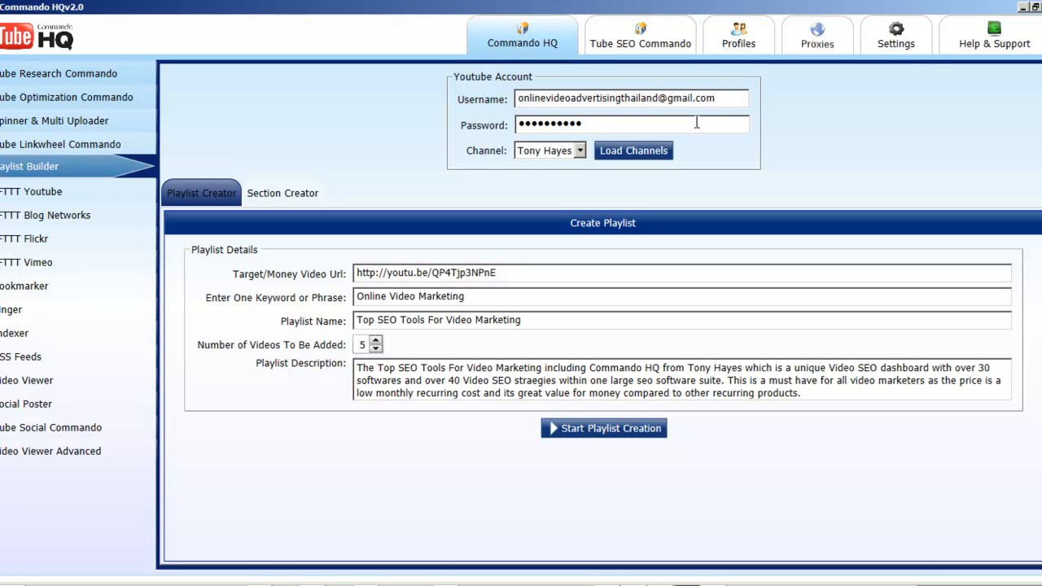
left_click(580, 151)
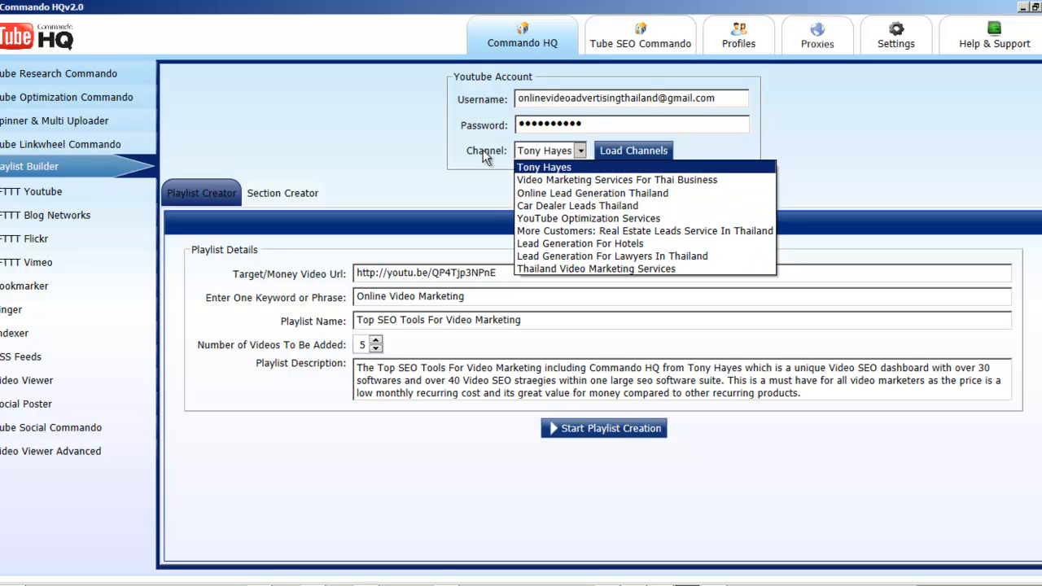
left_click(411, 114)
left_click(581, 151)
left_click(580, 152)
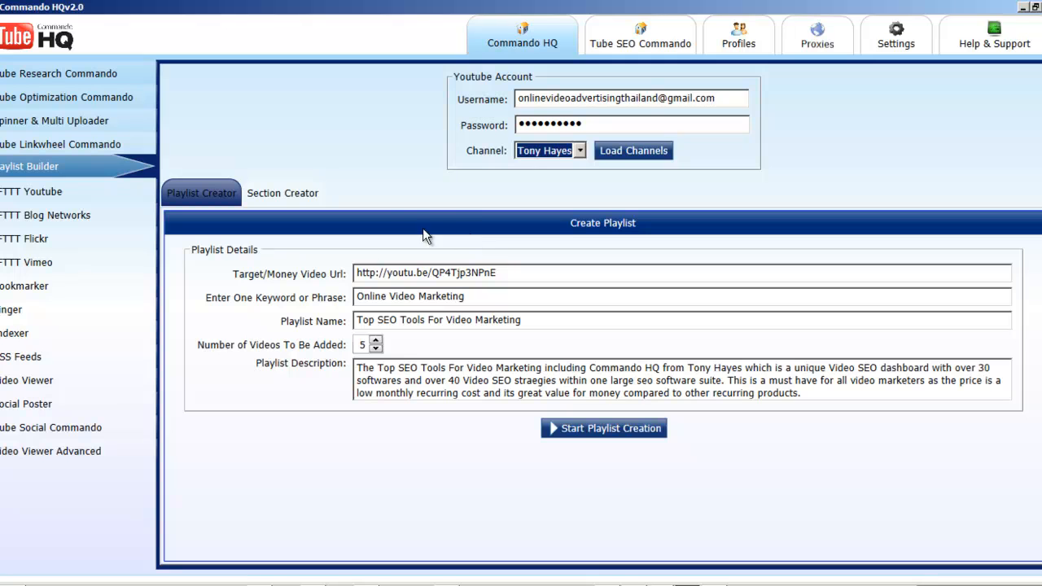
Step: Review the playlist details: the target video URL, the keyword phrase and the playlist name
left_click_drag(537, 275, 317, 274)
left_click(559, 275)
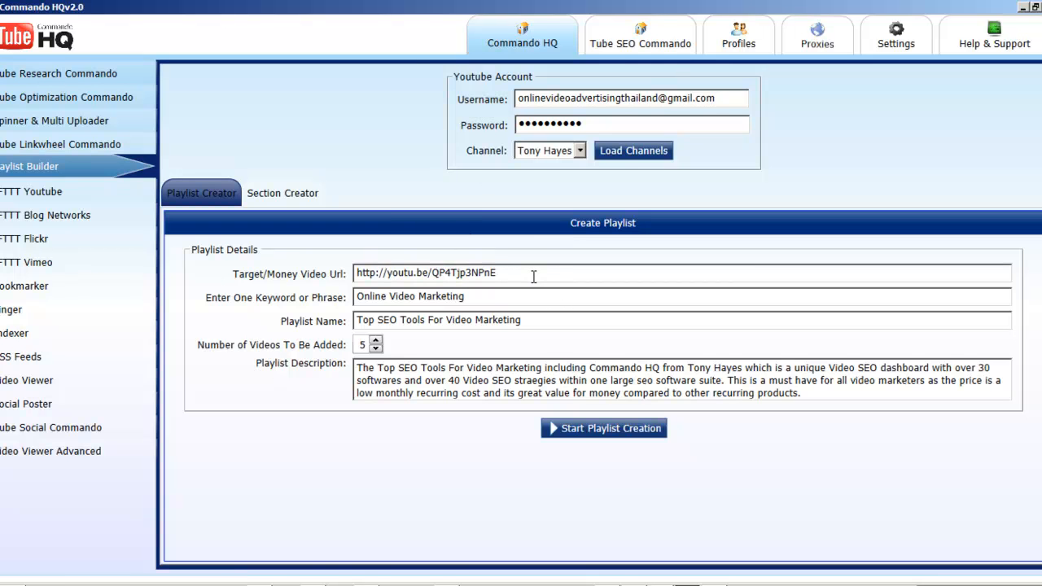
left_click_drag(492, 298, 341, 310)
left_click(498, 302)
left_click_drag(469, 297, 354, 299)
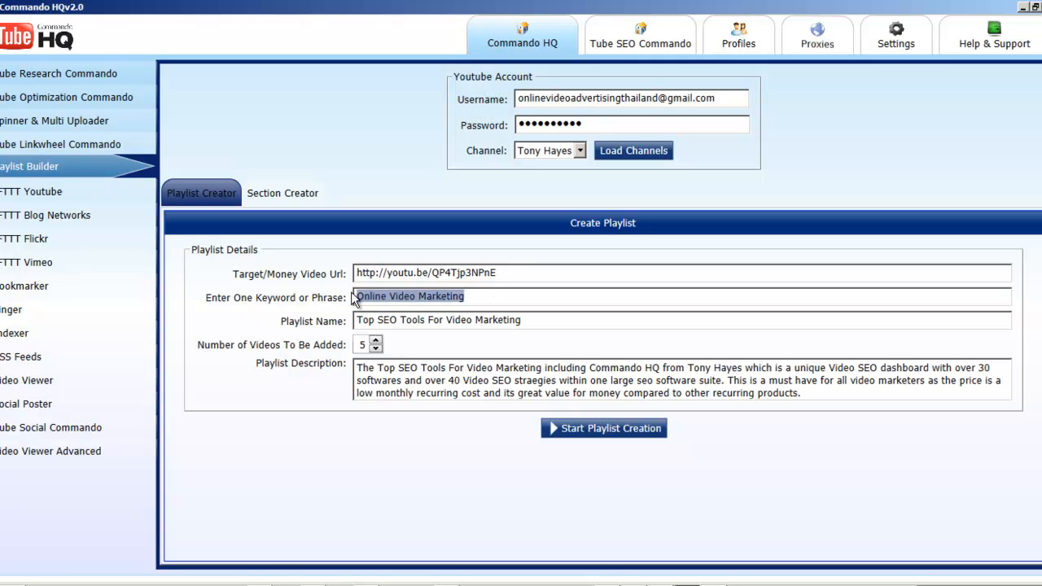
left_click(470, 298)
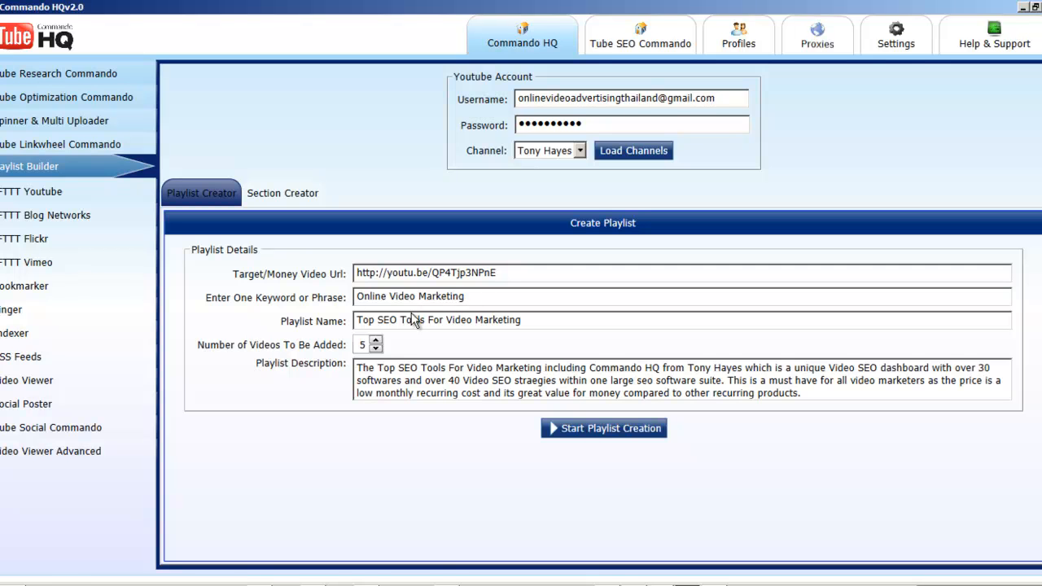
left_click(360, 320)
left_click(466, 321)
left_click_drag(525, 319, 352, 322)
left_click(587, 325)
left_click_drag(499, 272, 359, 272)
left_click(522, 273)
left_click(636, 272)
Step: Try to start the playlist creation with the short youtu.be address as the target video URL
left_click(613, 429)
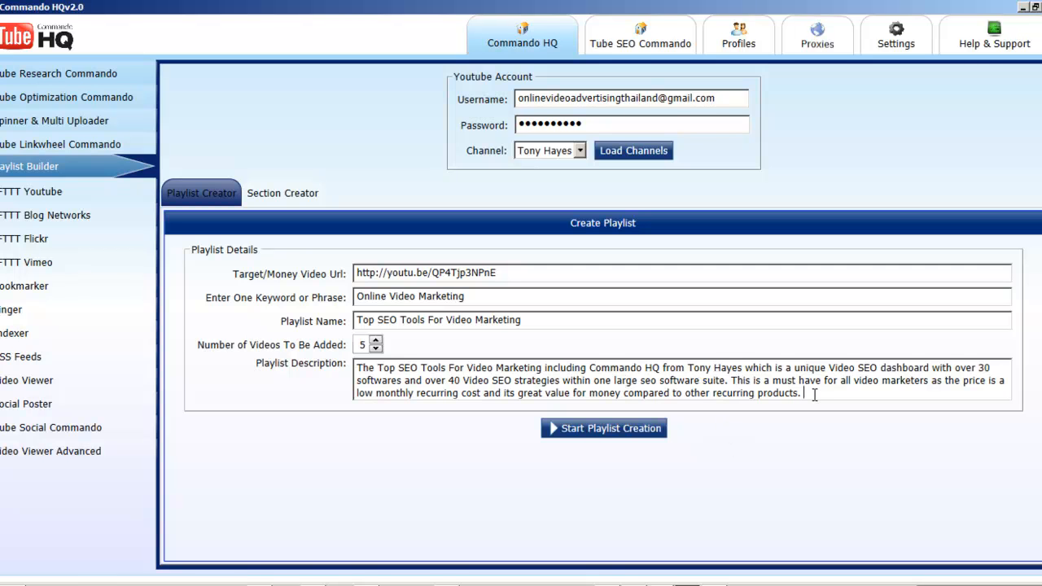
left_click(599, 432)
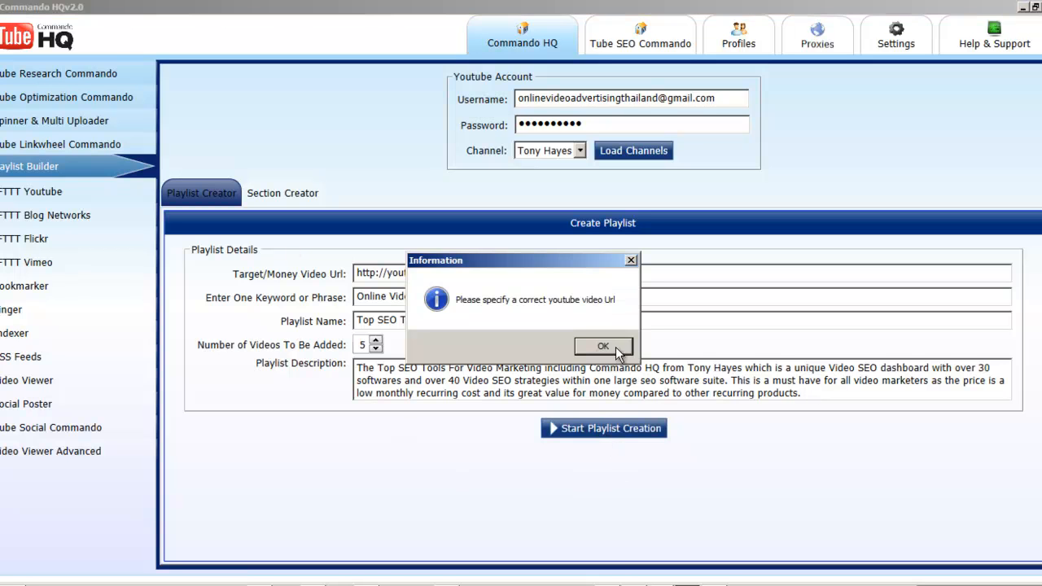
left_click(605, 349)
left_click(604, 430)
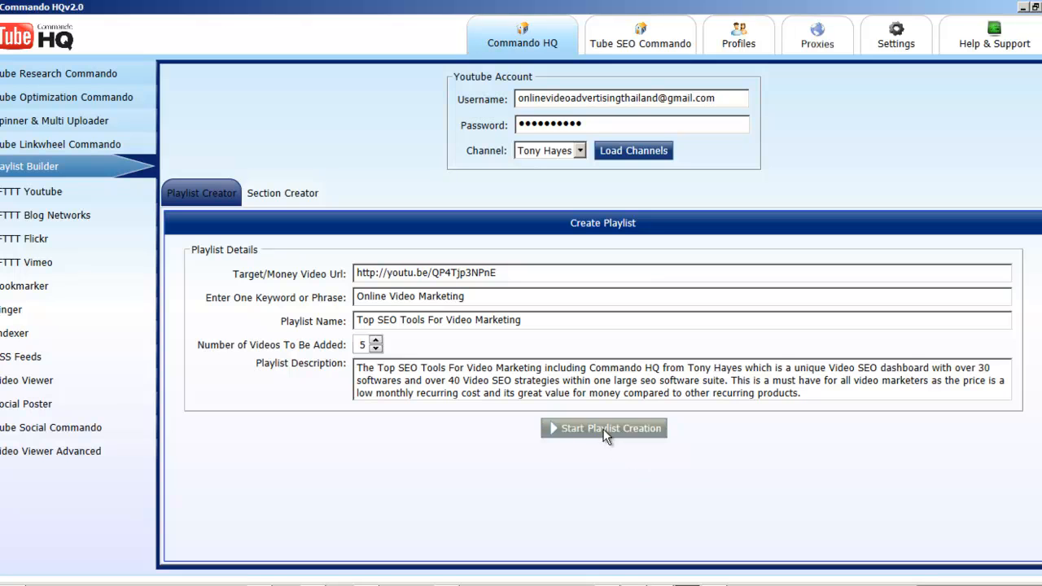
left_click(612, 350)
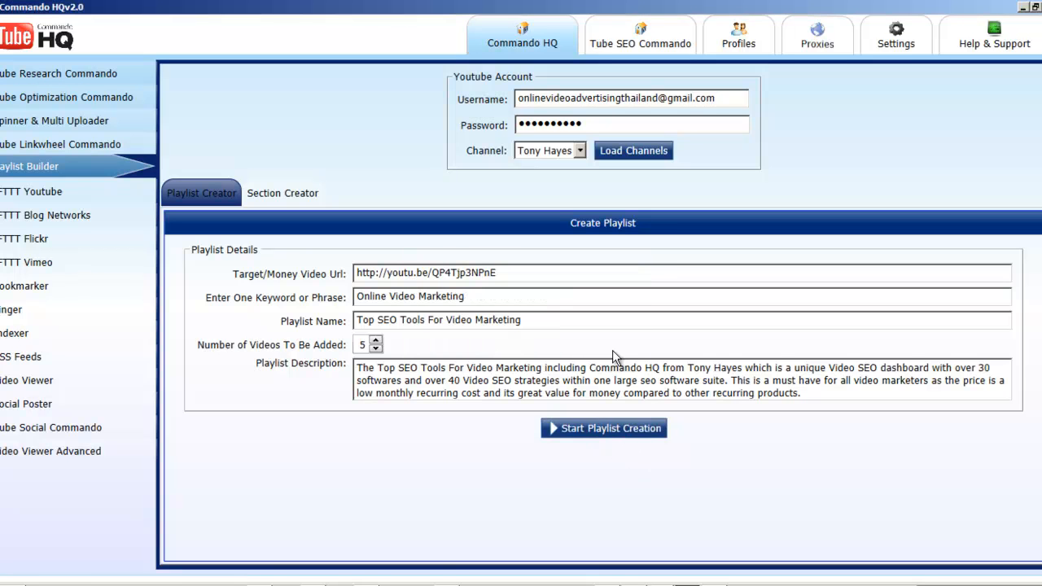
Step: Switch to the browser, remove &feature=youtu.be from the address of the Commando HQ Version 2 Overview video, and copy the shortened address
left_click(539, 271)
left_click_drag(498, 274, 320, 277)
left_click(485, 272)
left_click(547, 579)
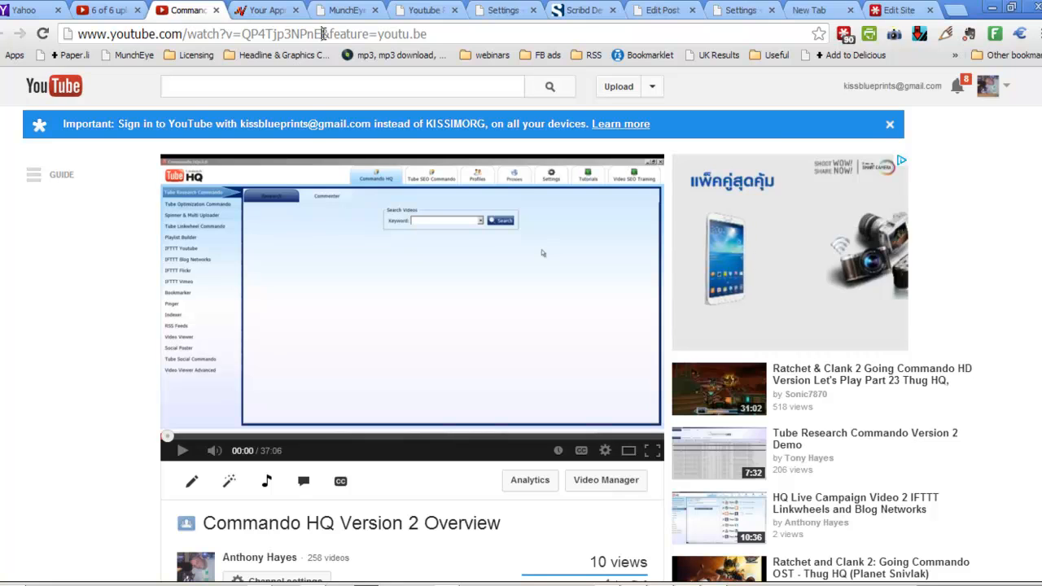
left_click_drag(322, 33, 435, 35)
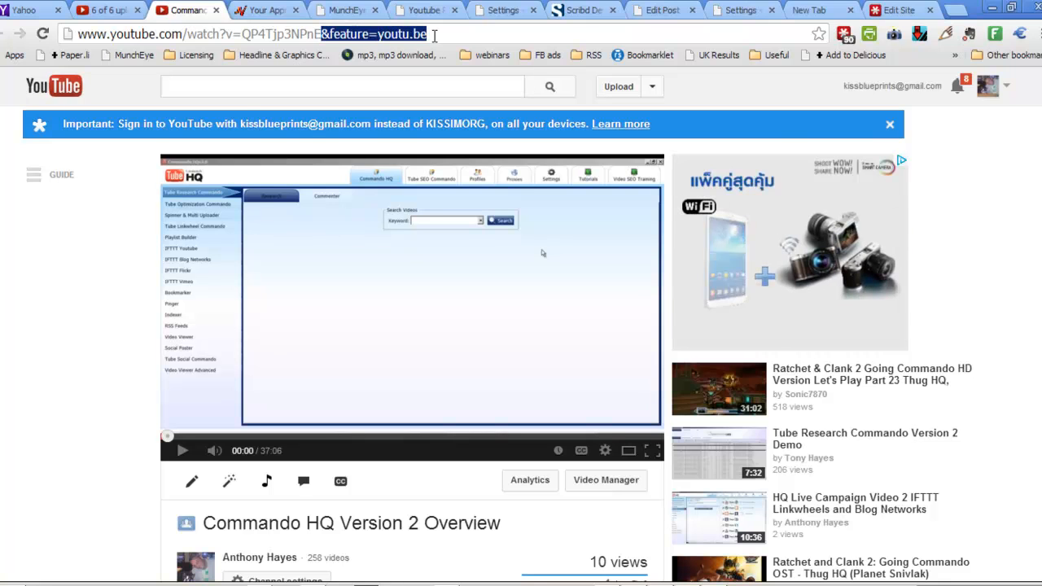
key("BackSpace")
left_click_drag(326, 34, 78, 33)
right_click(98, 47)
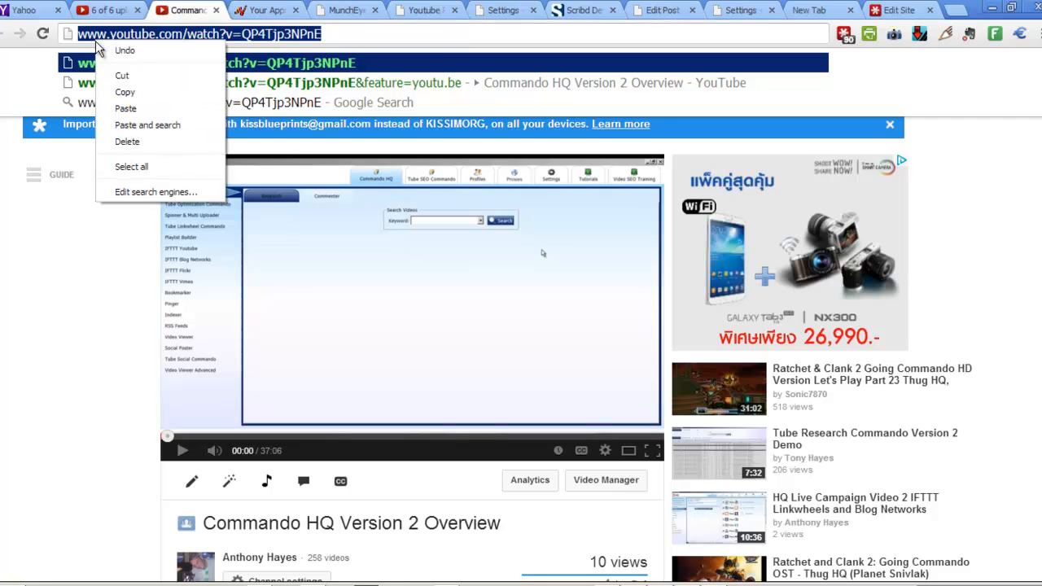
left_click(124, 92)
left_click(347, 33)
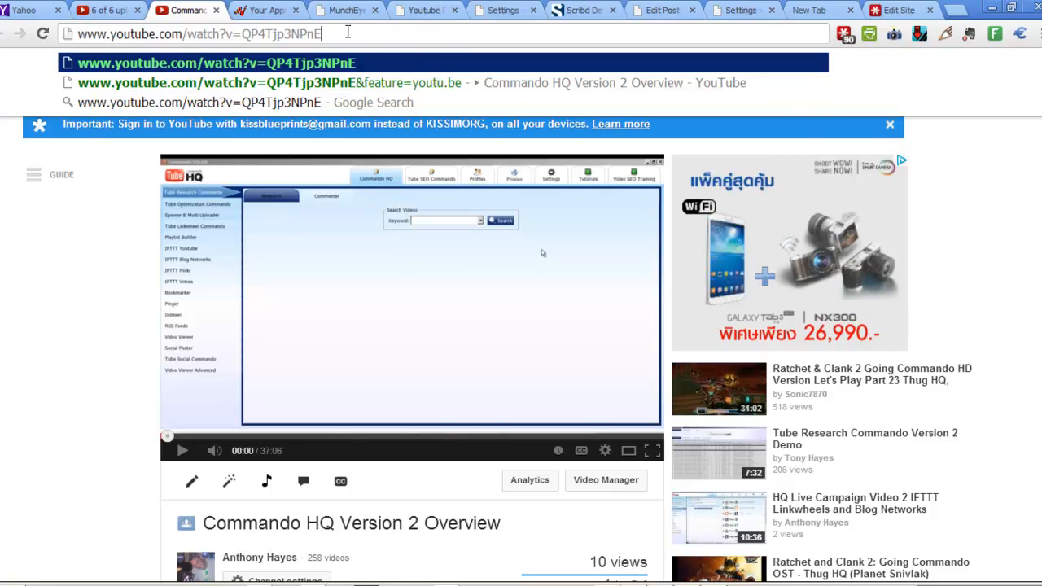
left_click(529, 585)
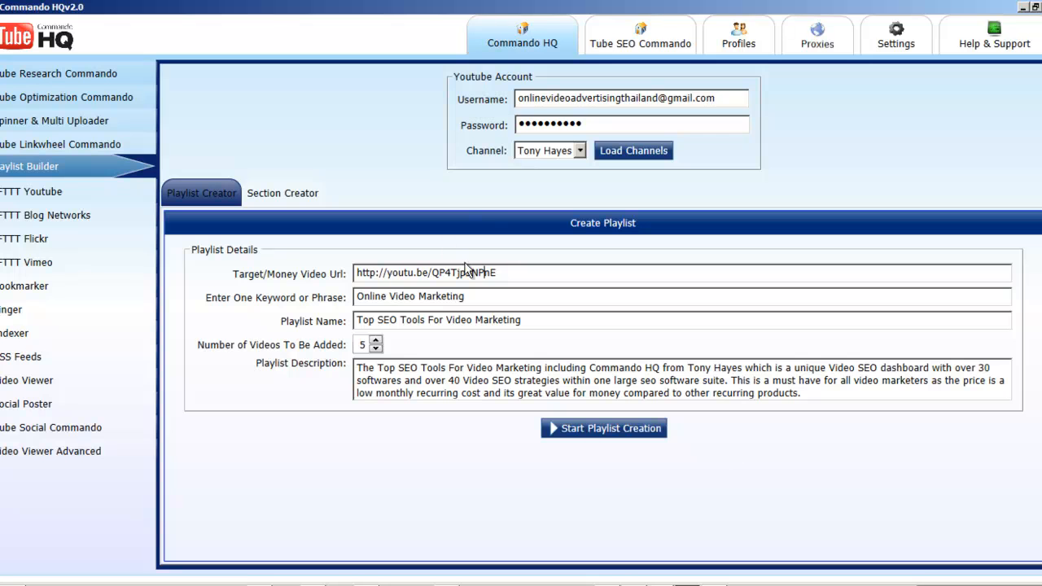
left_click_drag(506, 271, 295, 283)
key("ctrl+v")
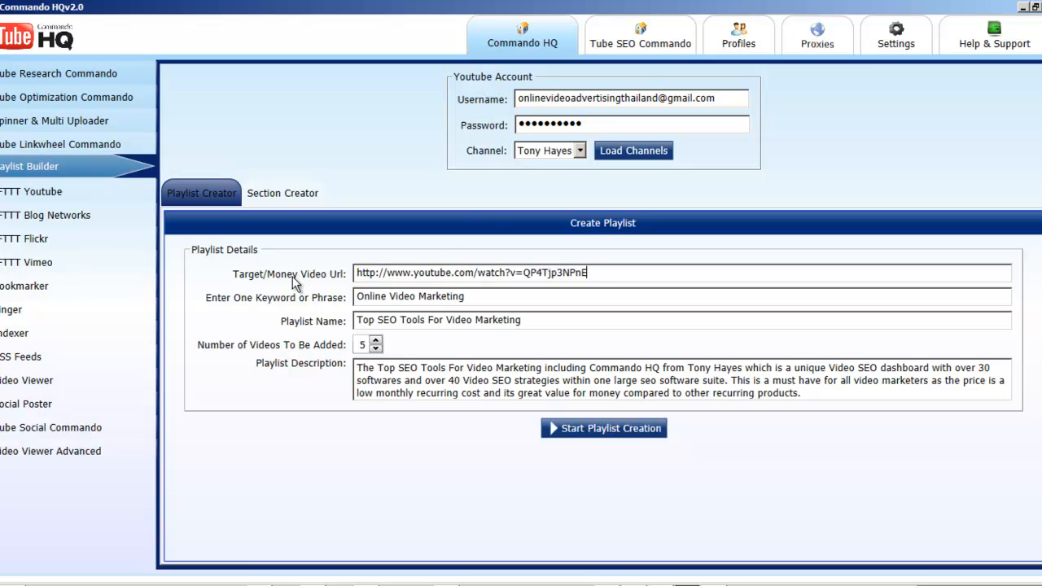
Step: Create the playlist from the entered details and close the information dialog
left_click(627, 427)
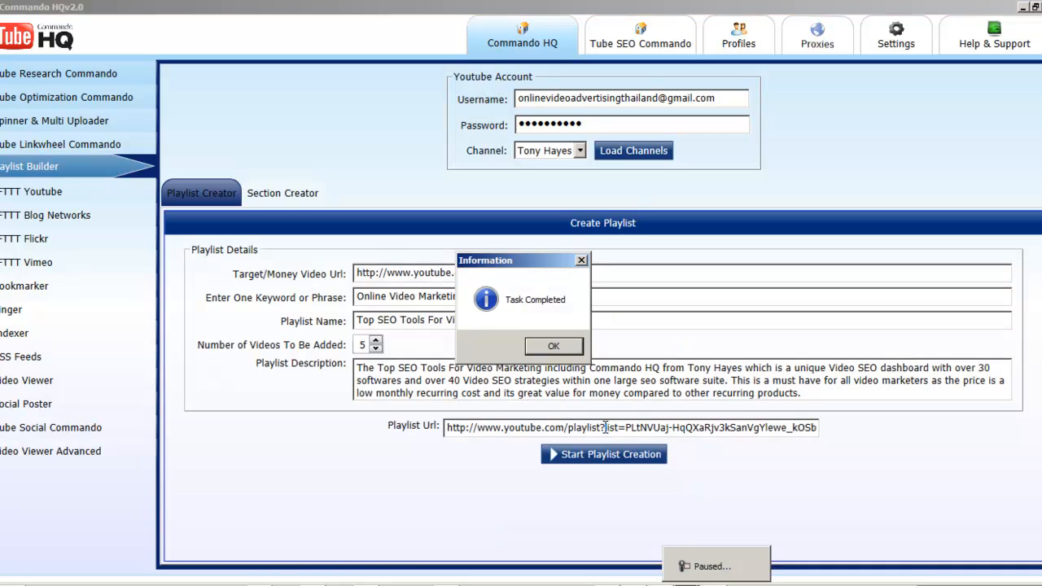
left_click(553, 347)
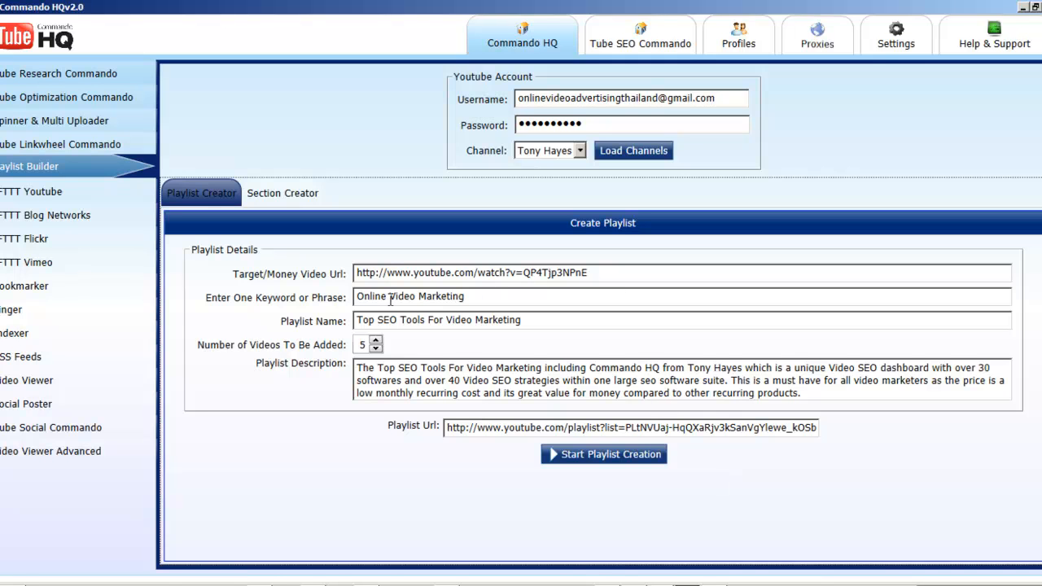
left_click_drag(601, 273, 356, 274)
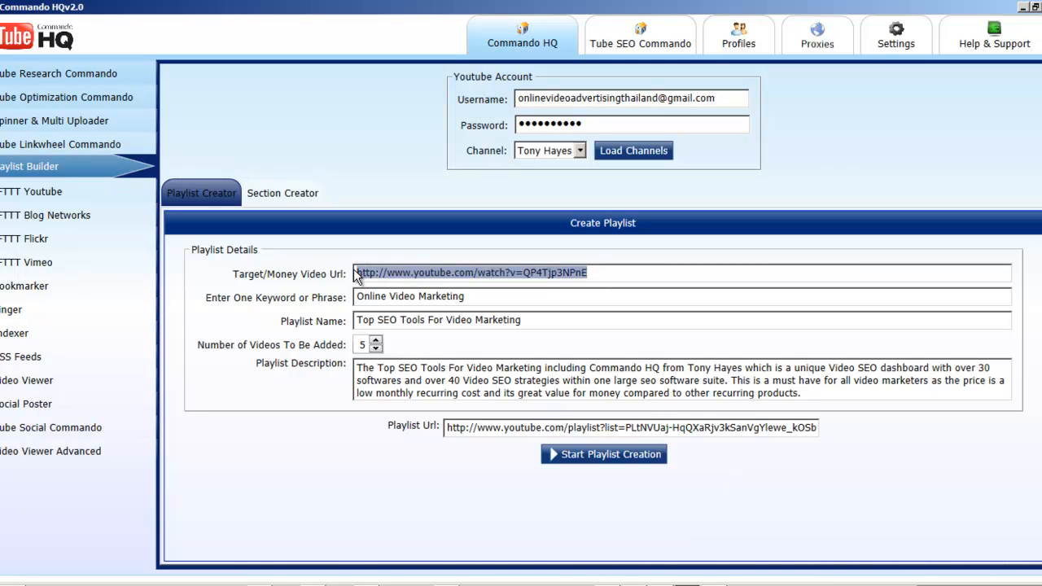
Step: Select the Video Marketing Services For Thai Business channel and set the playlist keyword to Youtube SEO
left_click(659, 275)
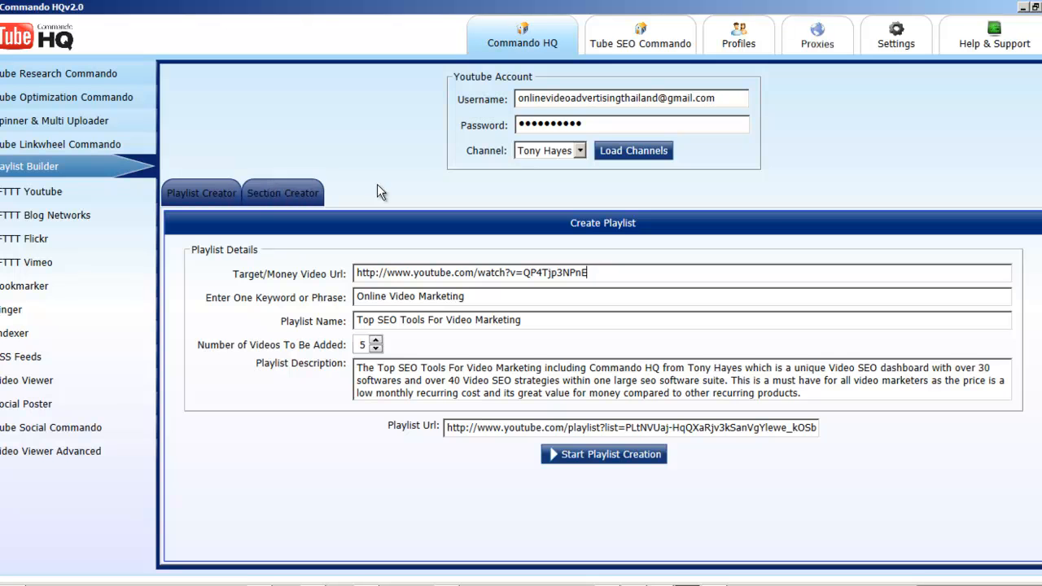
left_click(580, 150)
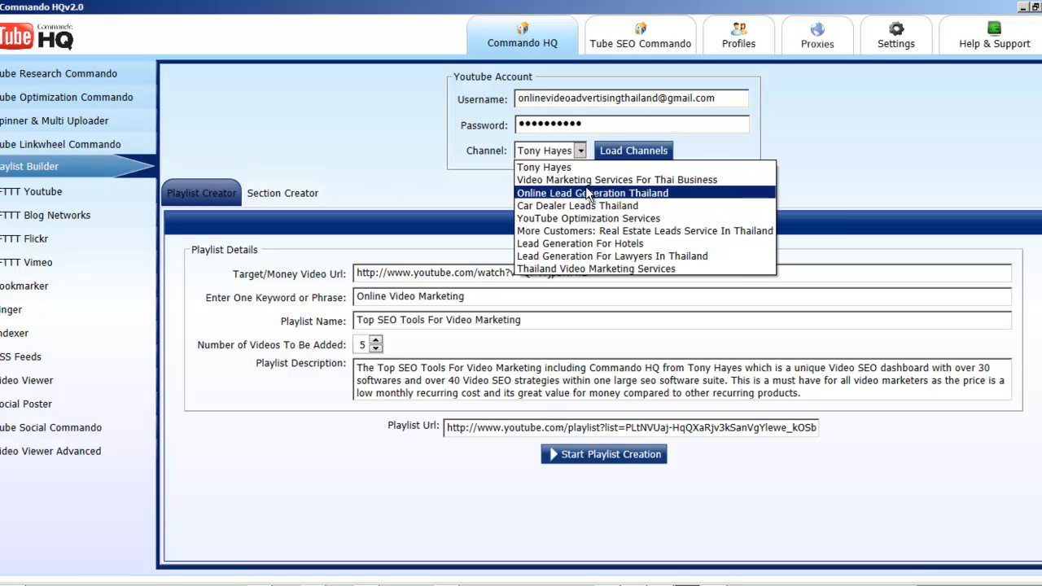
left_click(587, 174)
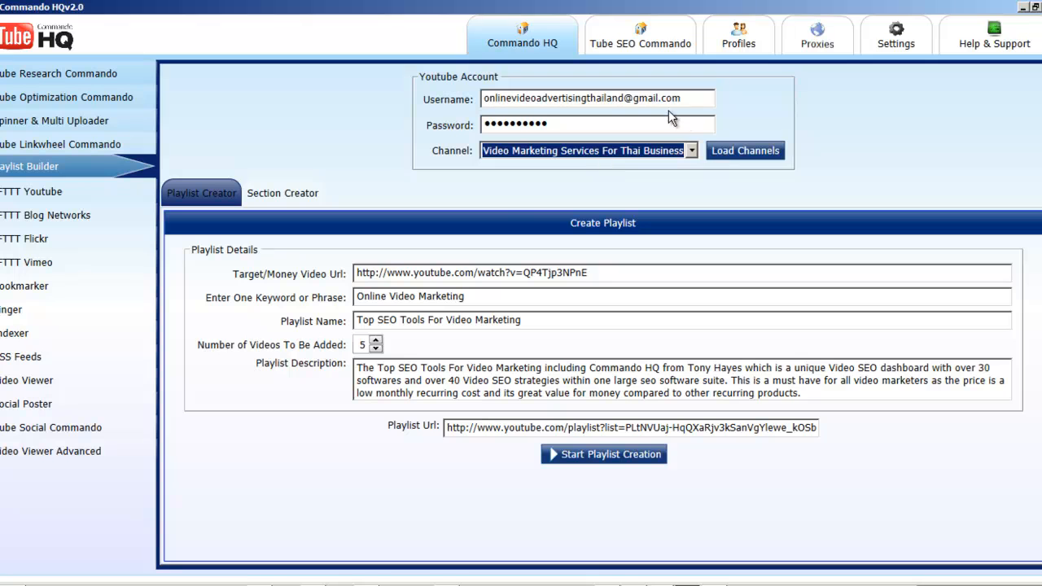
left_click(486, 297)
left_click_drag(485, 297, 346, 302)
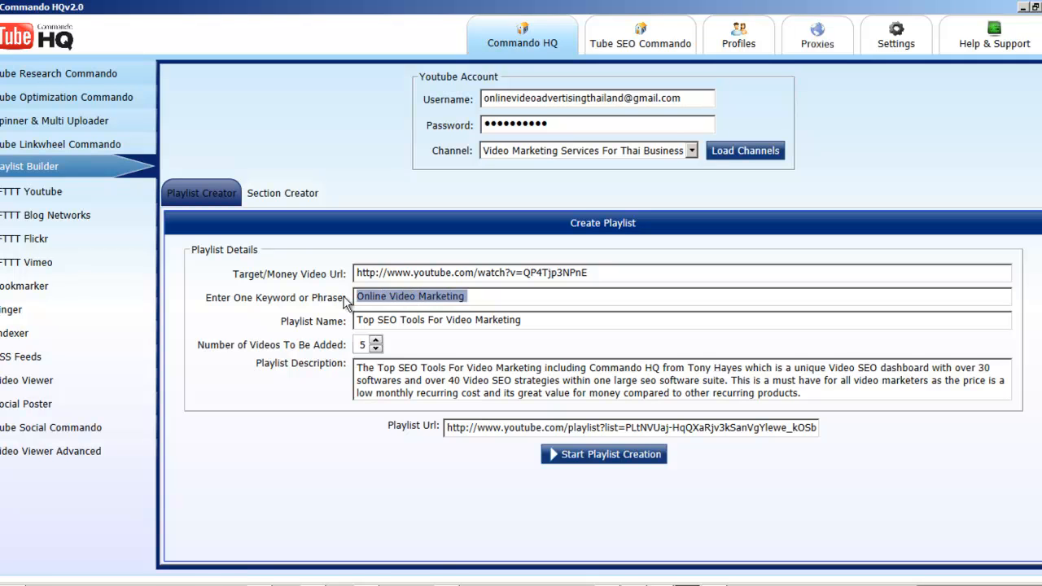
type("Youtube")
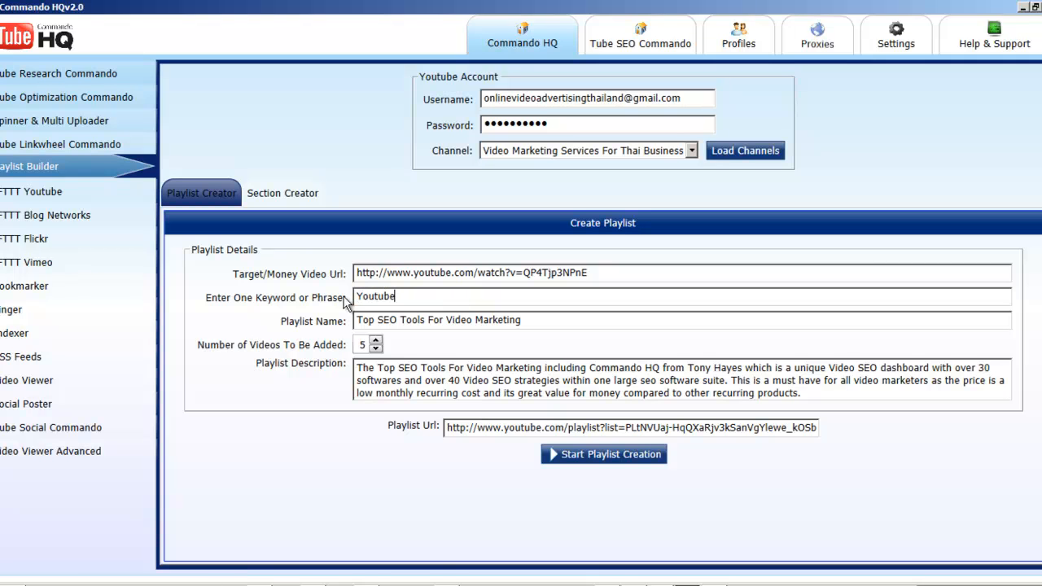
type(" SEO")
Step: Change the playlist name to Top Video Marketing SEO Tools For 2014, create the playlist and close the information dialog
left_click(444, 322)
left_click_drag(447, 320, 351, 322)
key("BackSpace")
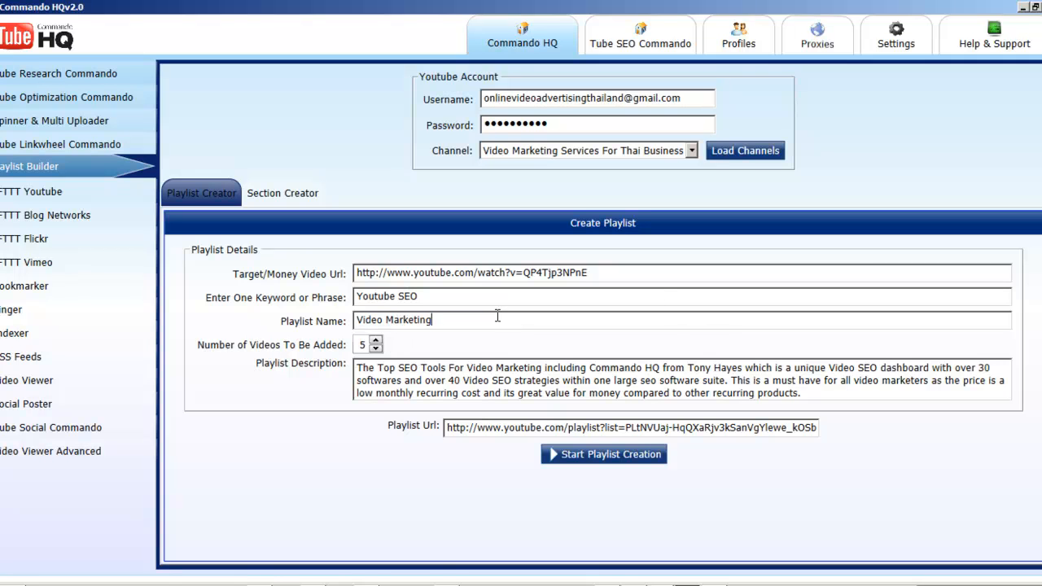
left_click(359, 321)
type("Top")
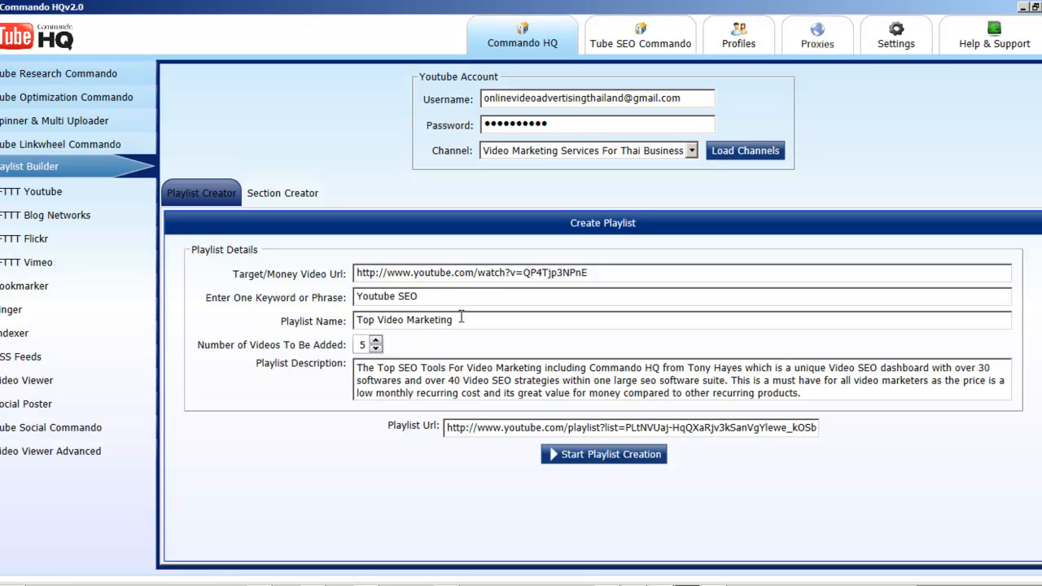
type("  SEO Too")
left_click(607, 461)
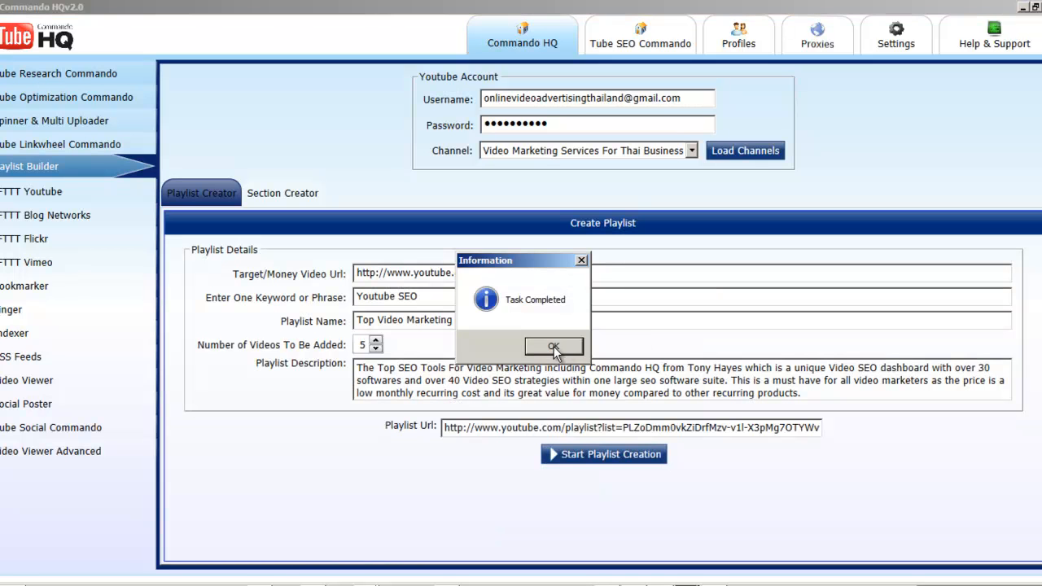
left_click(554, 346)
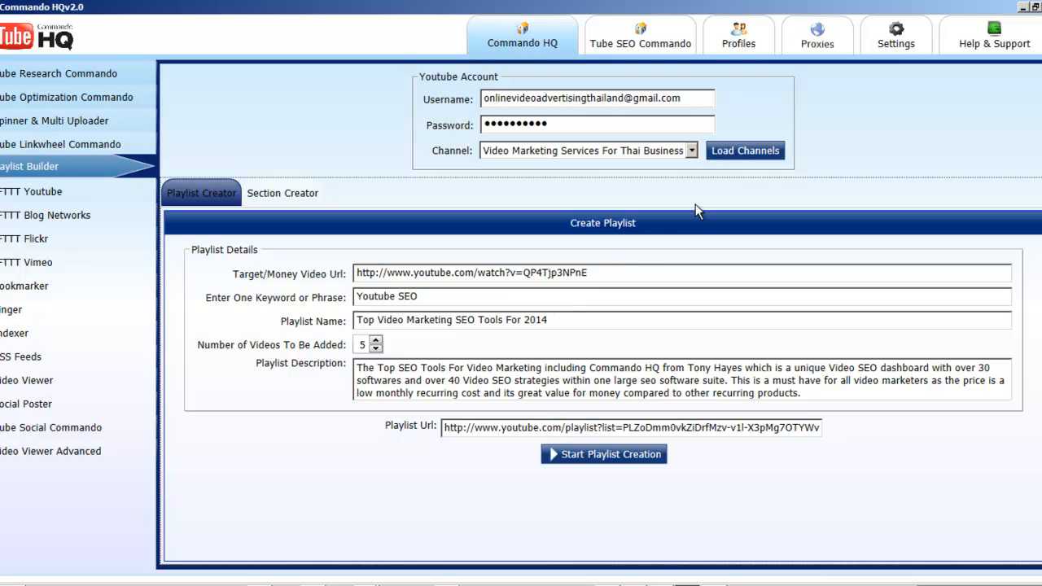
Step: Select the Online Lead Generation Thailand channel and extend the keyword to Youtube SEO Tools
left_click(691, 150)
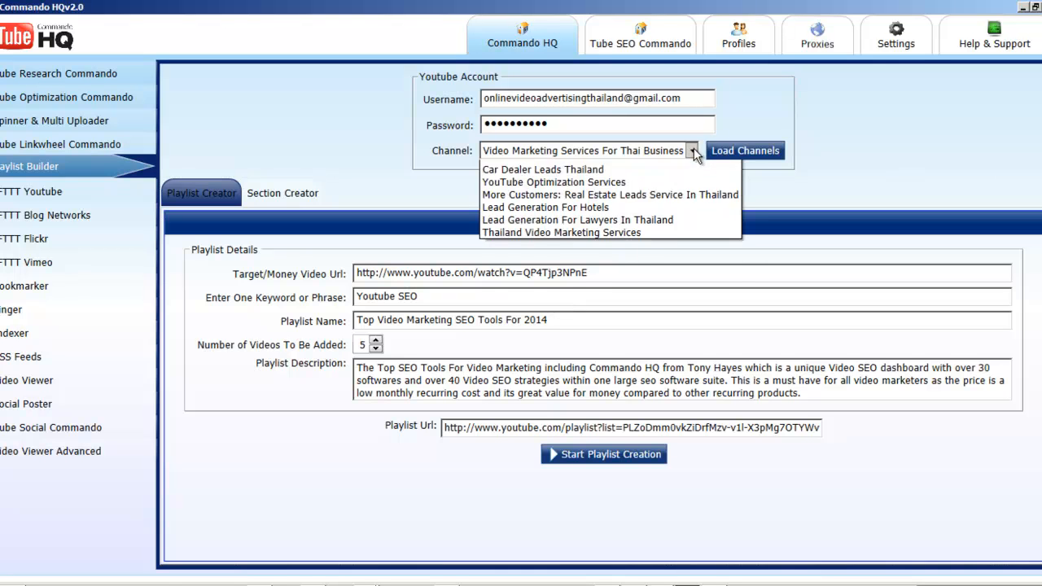
left_click(606, 193)
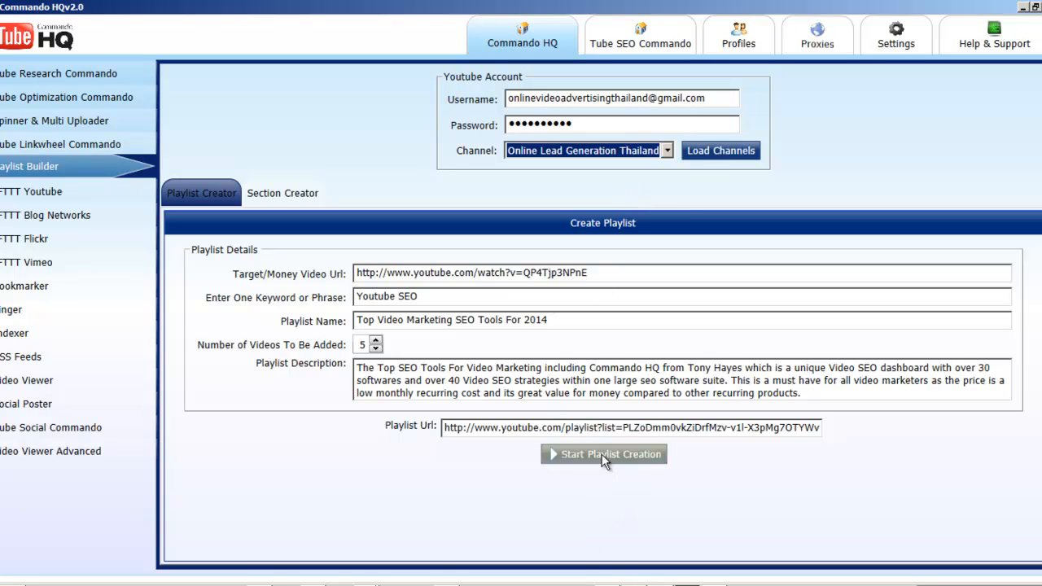
left_click(421, 296)
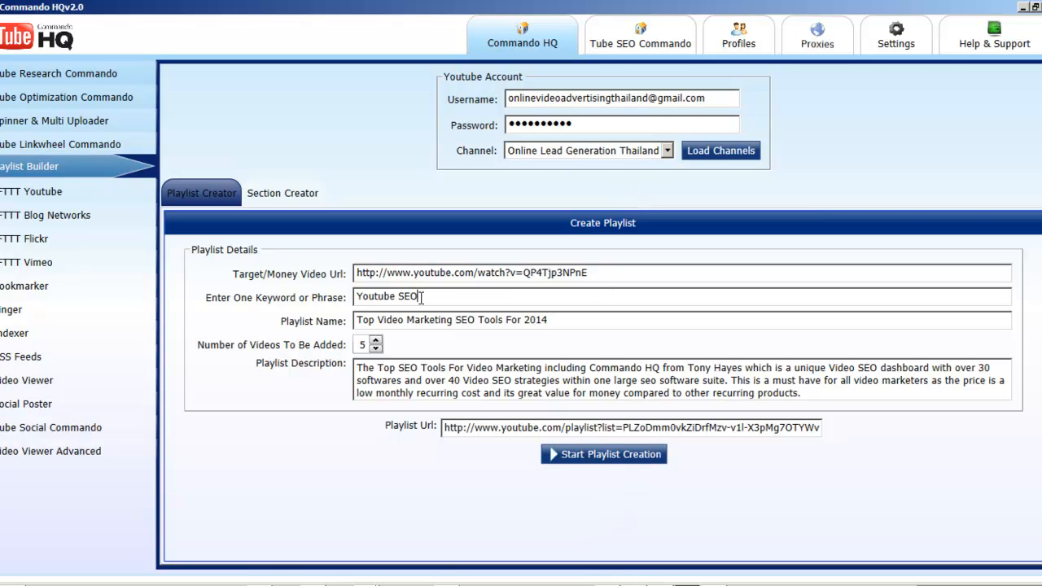
type("ools")
left_click_drag(598, 273, 319, 272)
left_click(631, 275)
left_click(666, 150)
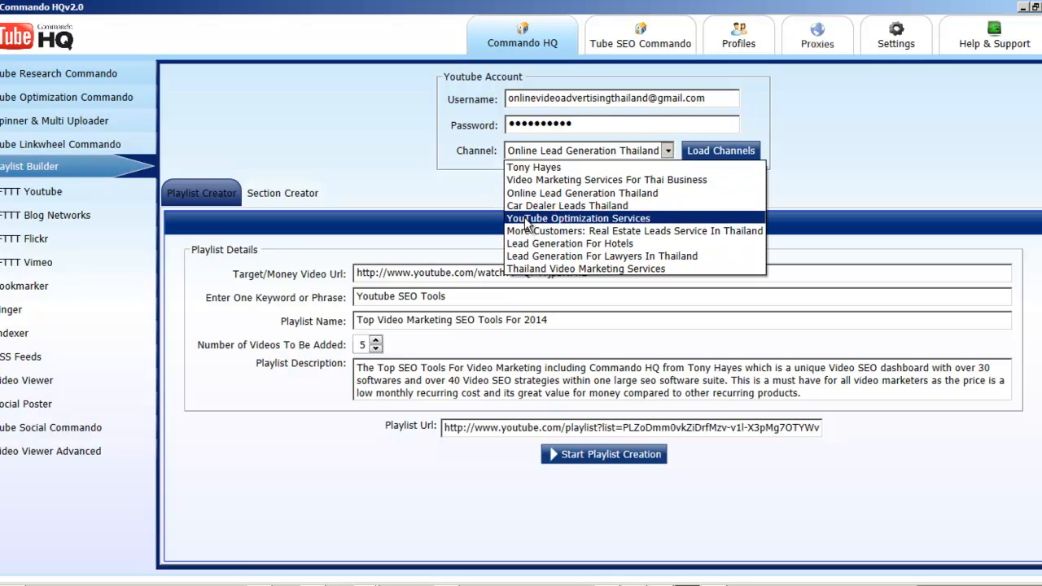
left_click(842, 236)
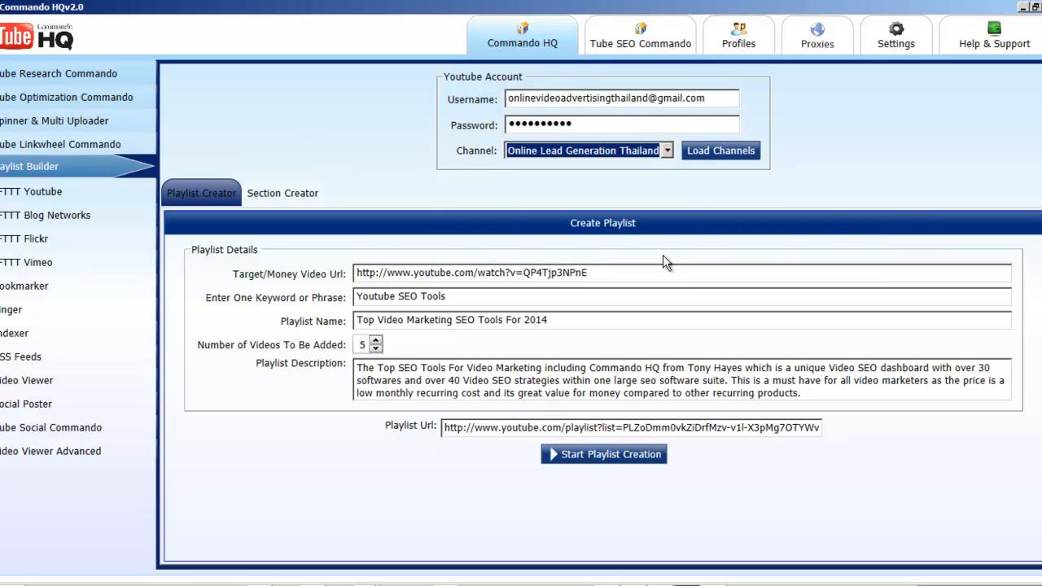
left_click_drag(636, 279, 293, 266)
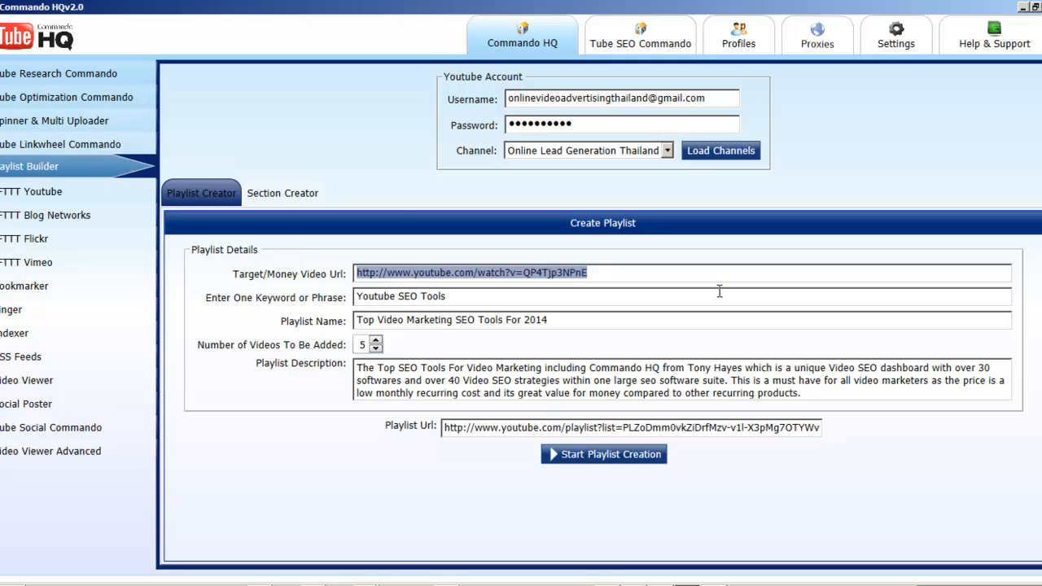
left_click(721, 277)
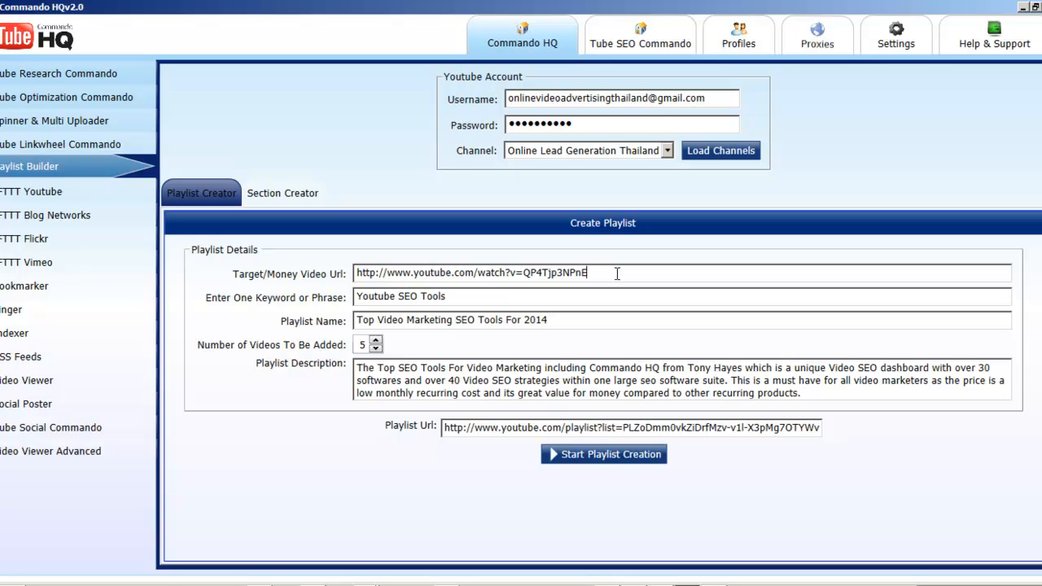
left_click(642, 274)
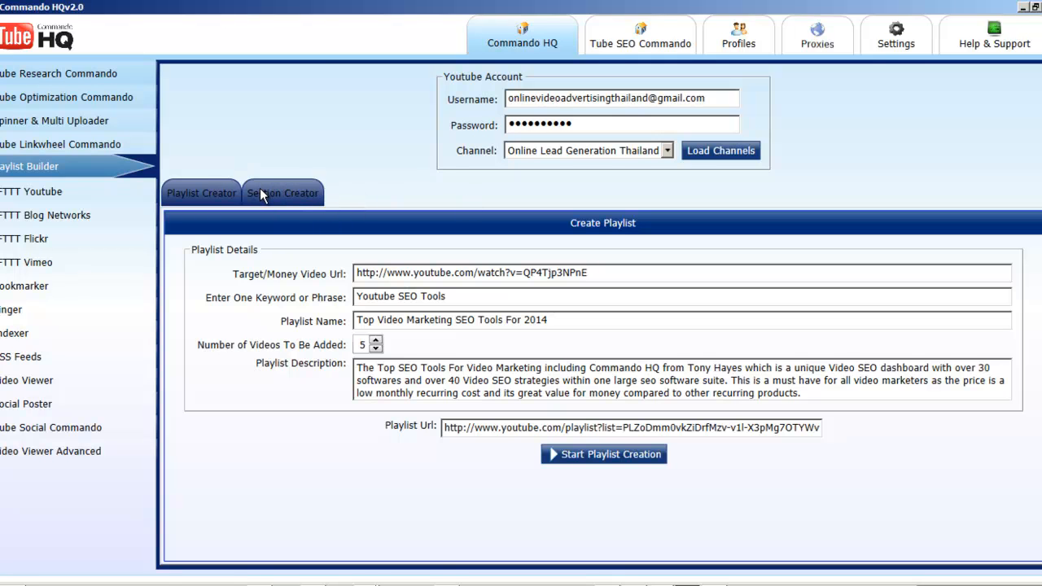
Step: Switch to the Chrome window with the Commando HQ Version 2 Overview video and open the signed-in account's own channel page
left_click(365, 584)
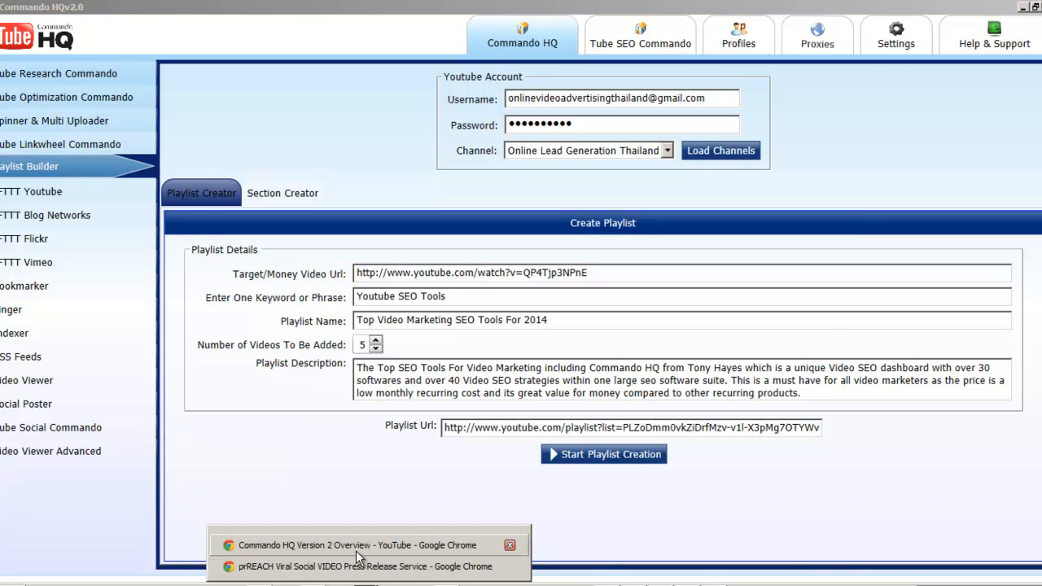
left_click(506, 544)
scroll(79, 346, "down", 6)
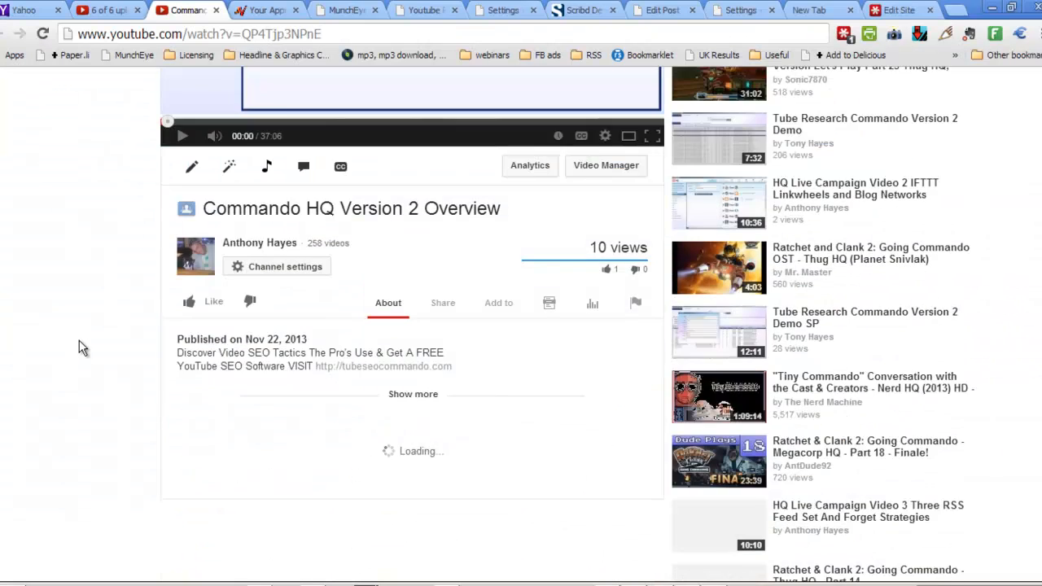
scroll(79, 344, "up", 6)
key("Return")
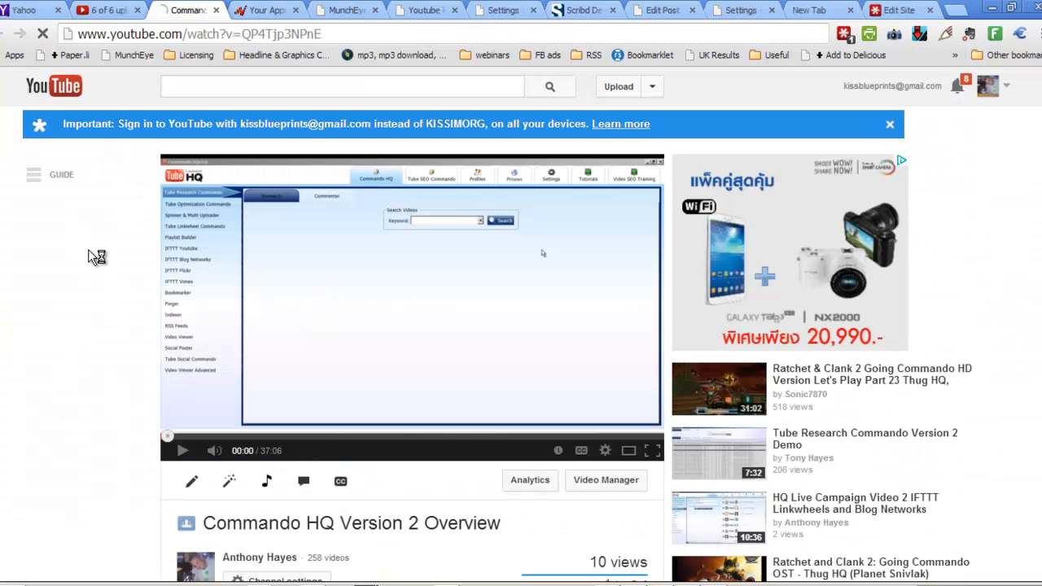
left_click(880, 87)
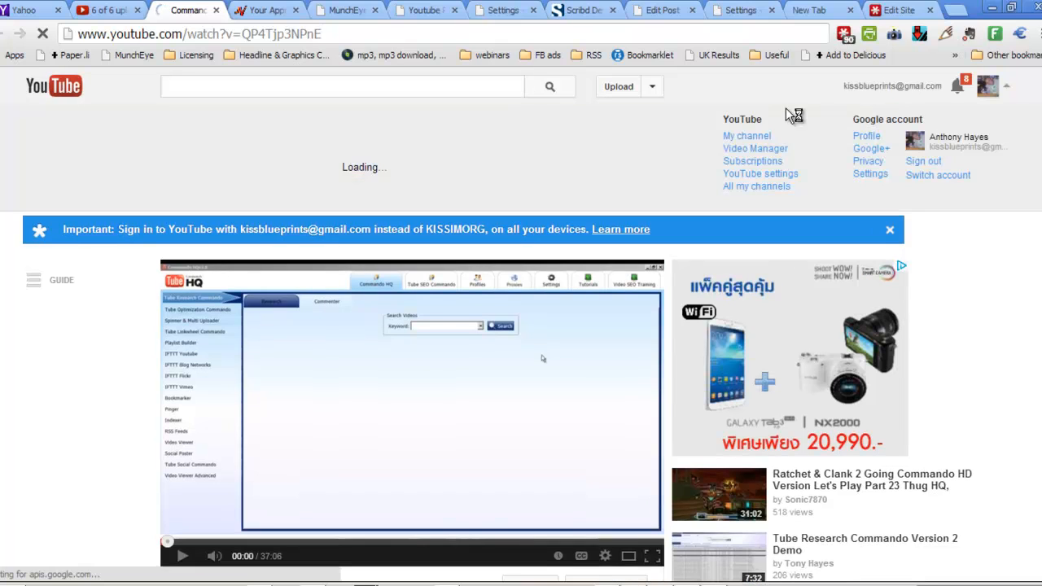
left_click(735, 137)
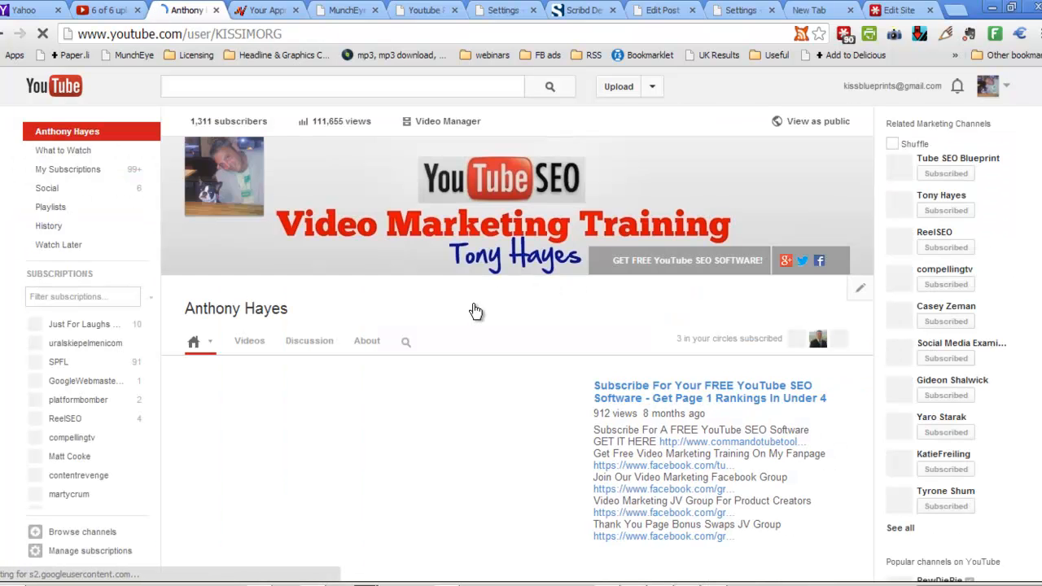
Step: Examine the playlist sections on the channel page, such as 16 Top YouTube SEO Tips and Tube SEO Blueprint
scroll(476, 312, "down", 10)
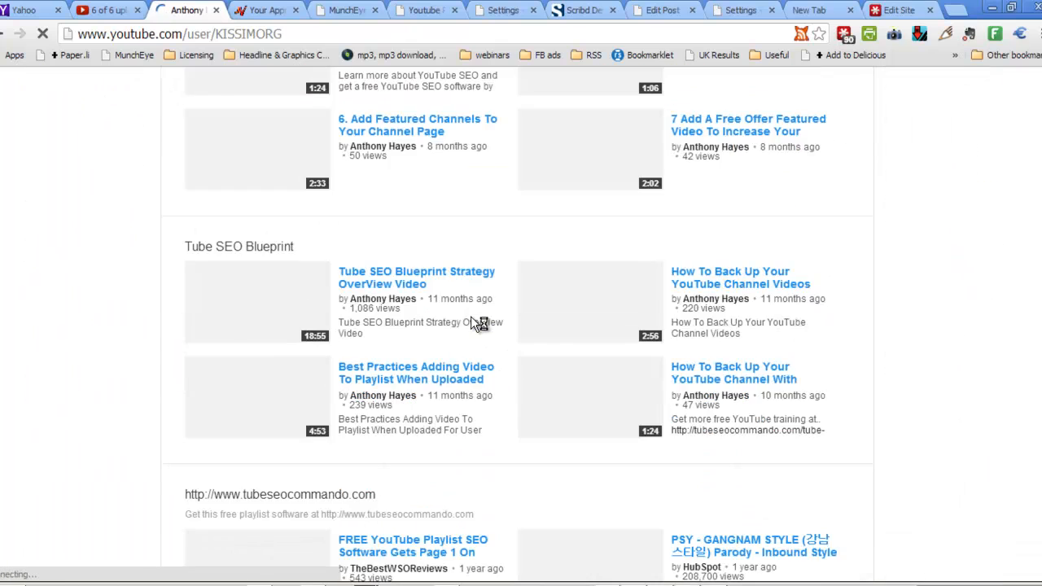
scroll(477, 321, "down", 5)
scroll(476, 321, "up", 7)
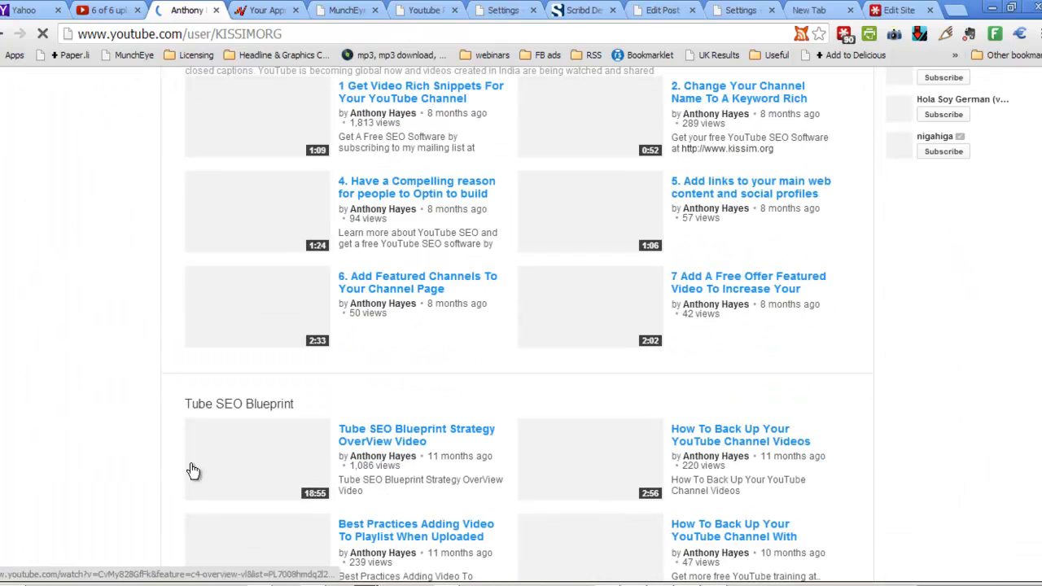
scroll(302, 365, "up", 4)
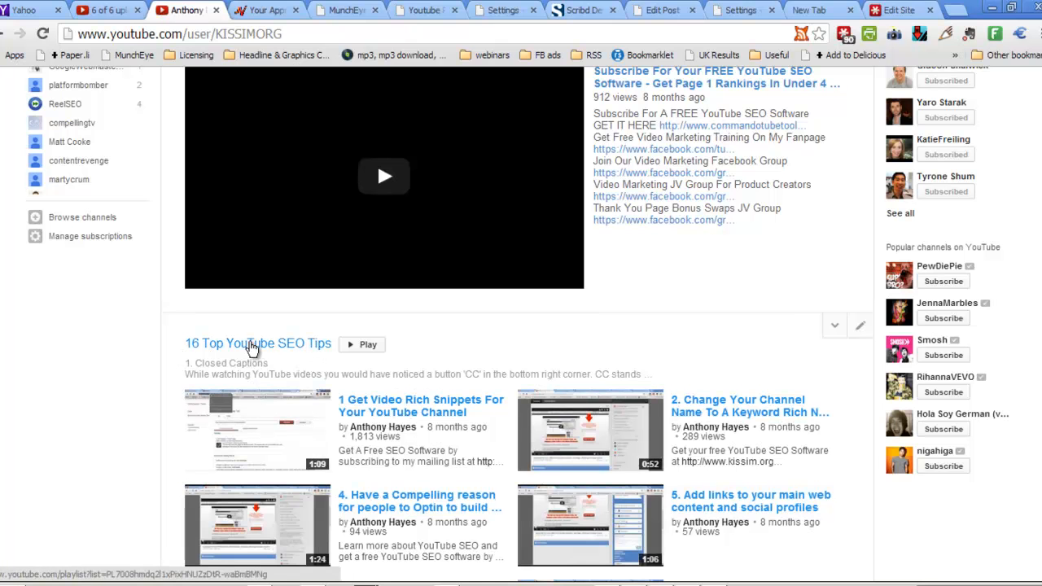
scroll(465, 372, "down", 20)
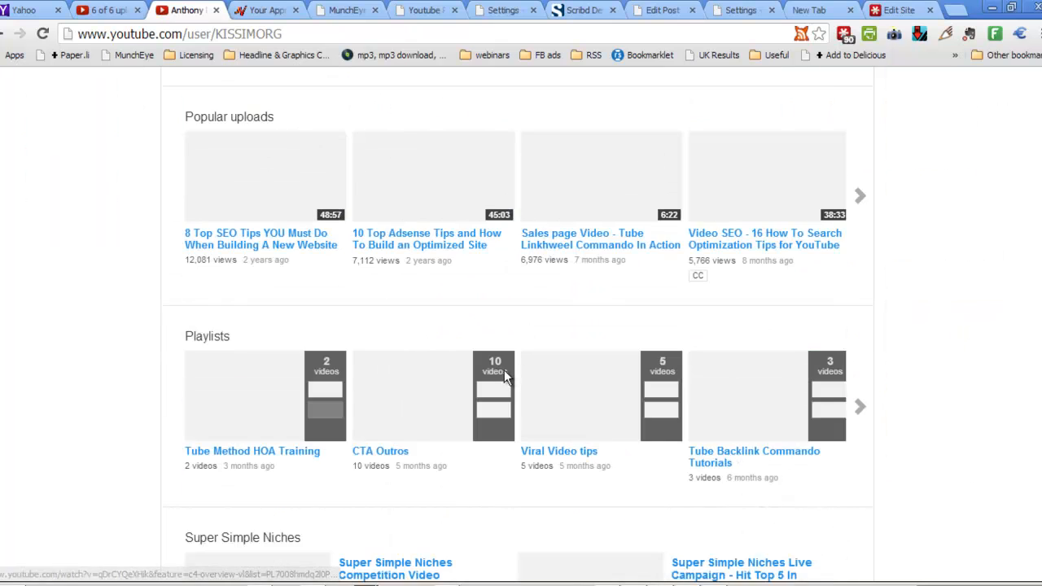
scroll(498, 372, "down", 7)
scroll(470, 355, "up", 4)
scroll(469, 354, "down", 10)
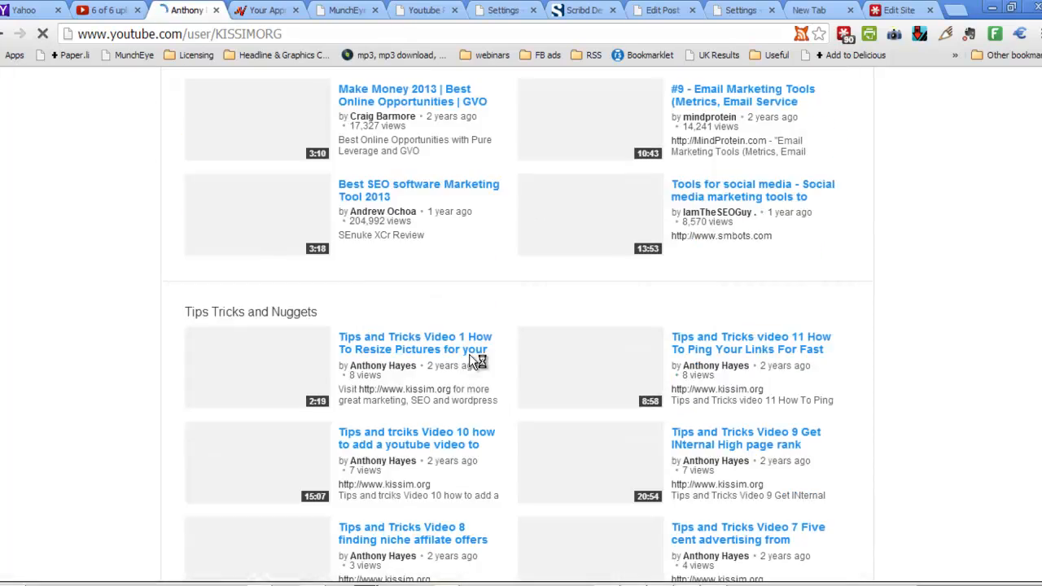
scroll(470, 358, "down", 6)
scroll(472, 360, "up", 6)
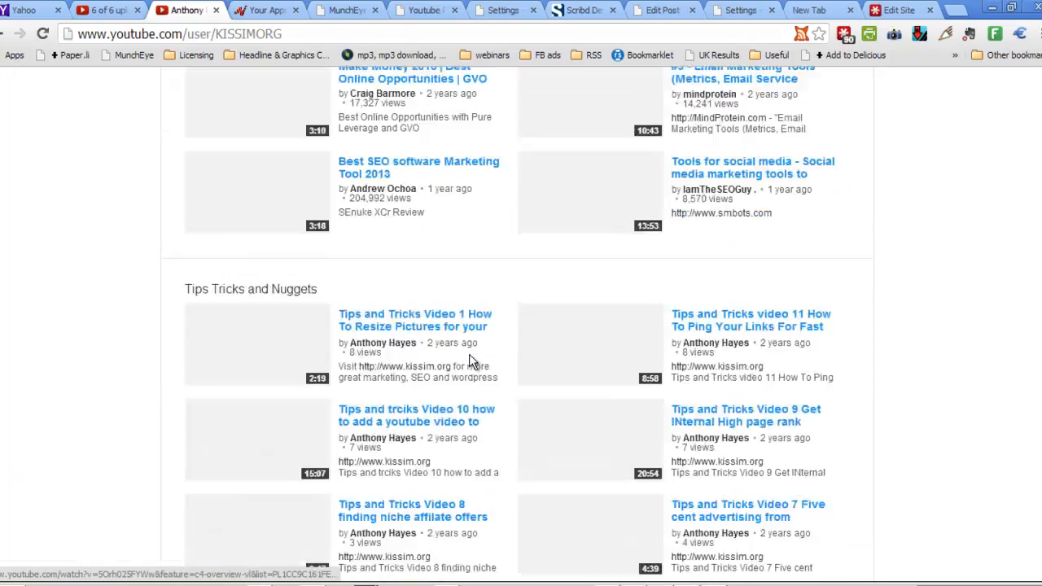
scroll(469, 362, "up", 20)
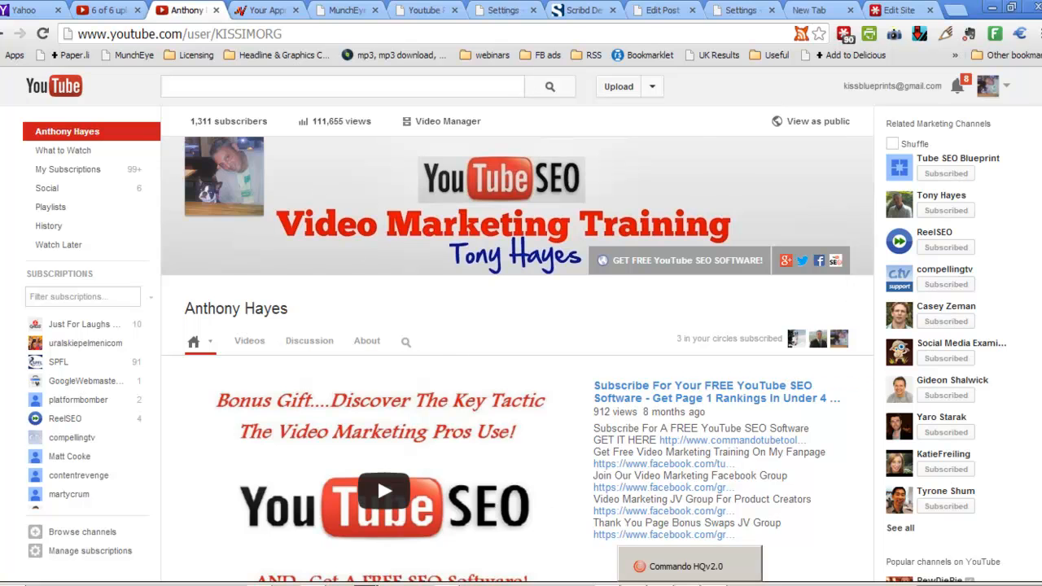
Step: Switch back to Commando HQ, select the first channel of the account, and load its playlists in the Section Creator
left_click(689, 583)
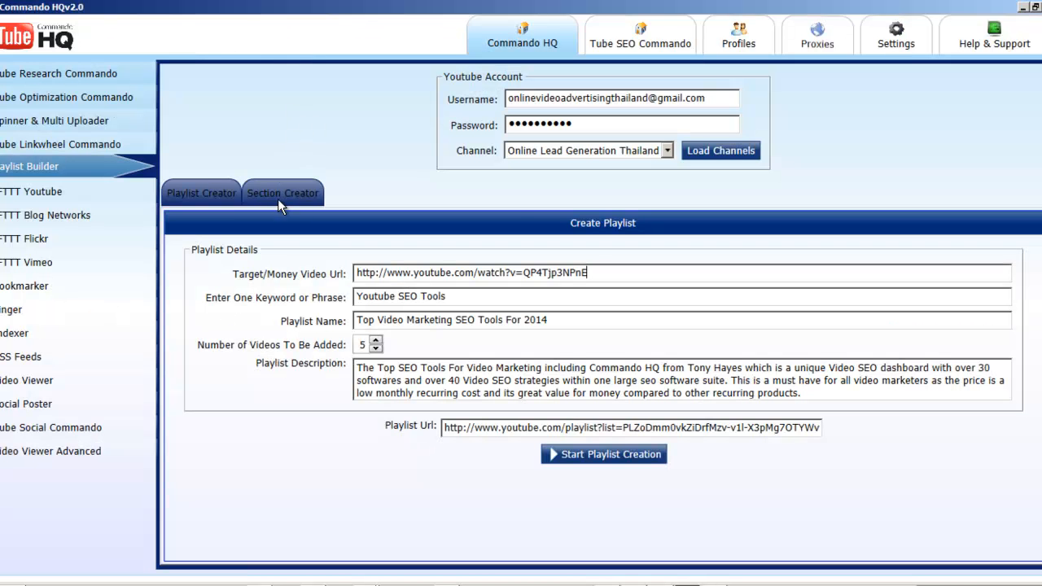
left_click(671, 152)
left_click(609, 167)
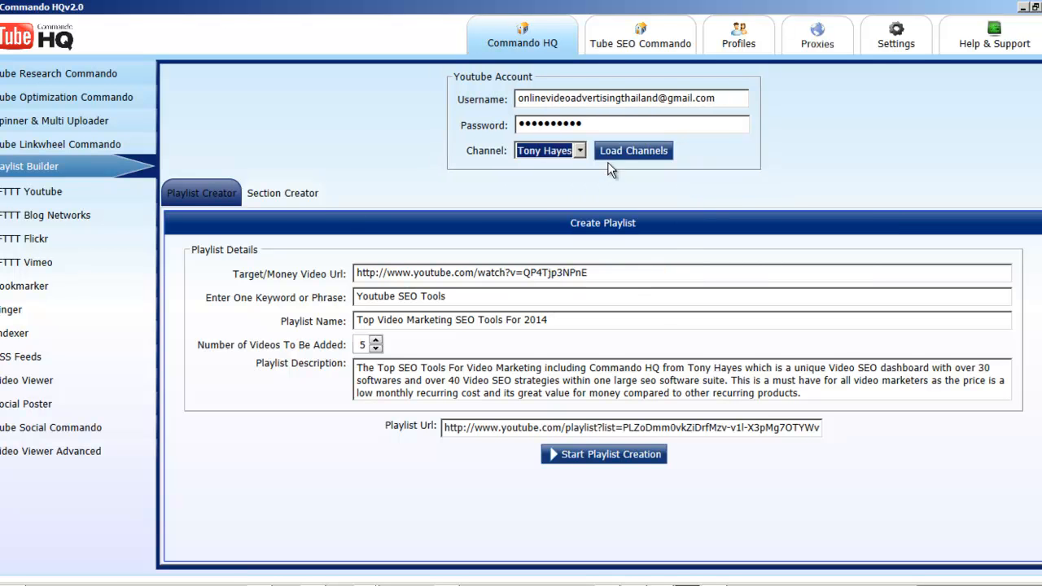
left_click(278, 195)
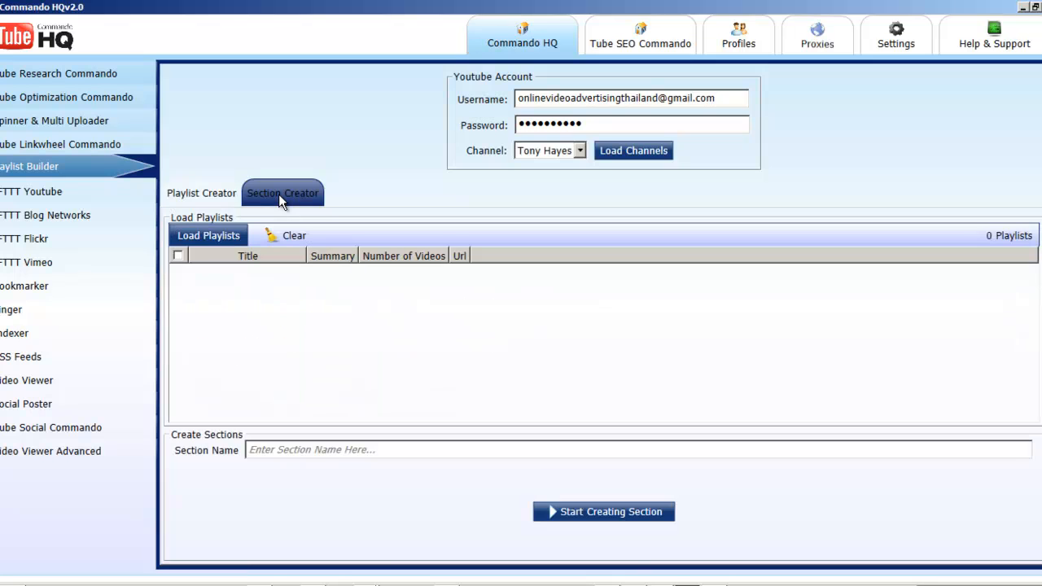
left_click(210, 235)
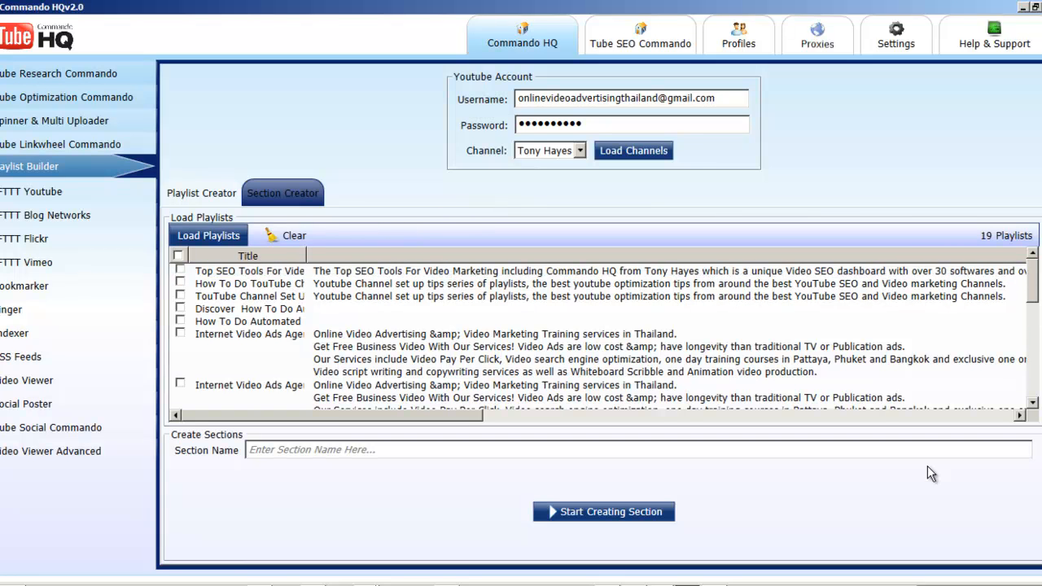
Step: Tick the first six playlists in the Section Creator list, from Top SEO Tools through the first Internet Video Ads playlist
left_click_drag(1036, 279, 1009, 279)
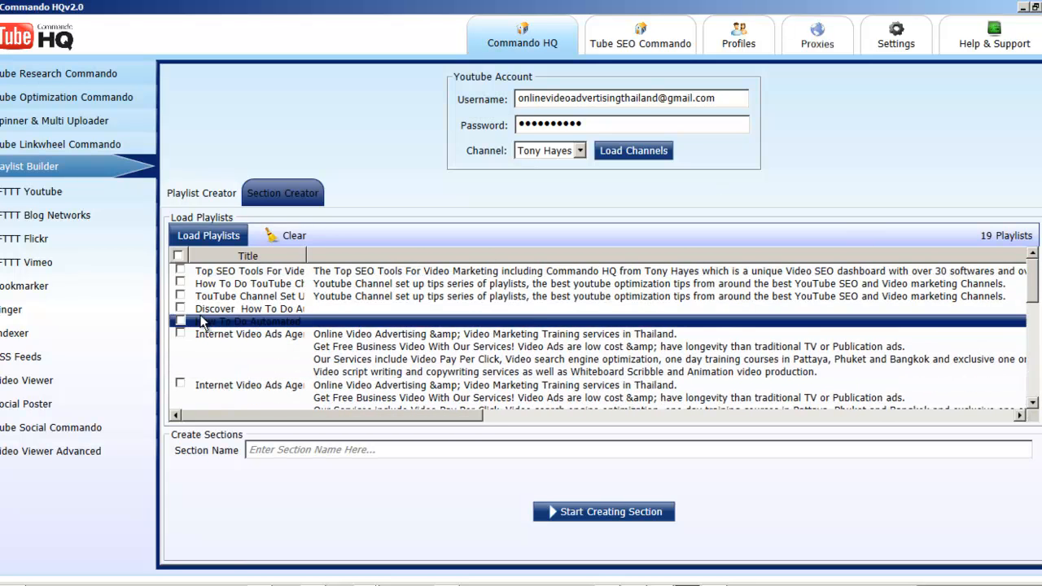
left_click(180, 273)
left_click(180, 283)
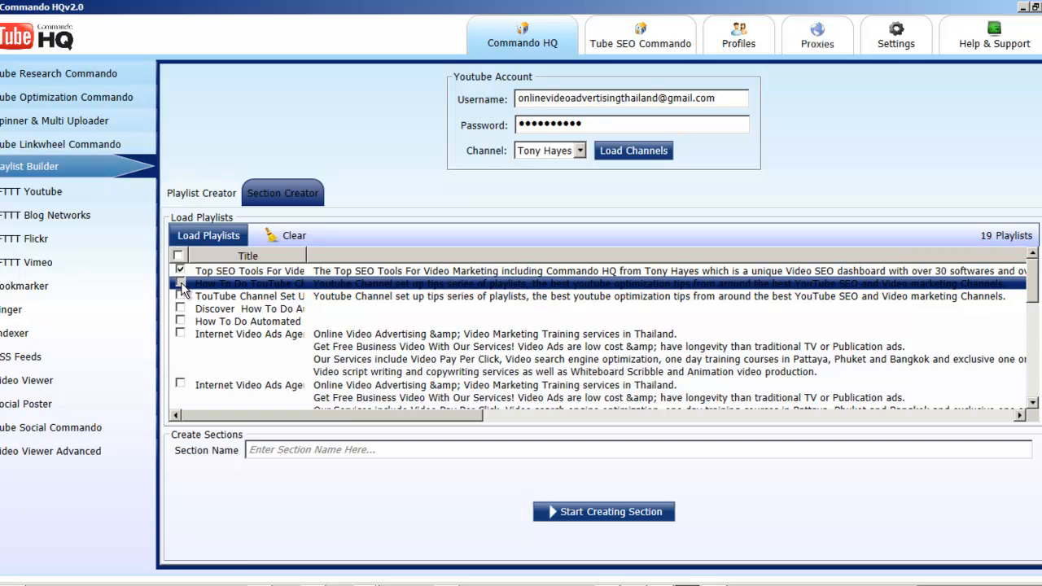
left_click(181, 296)
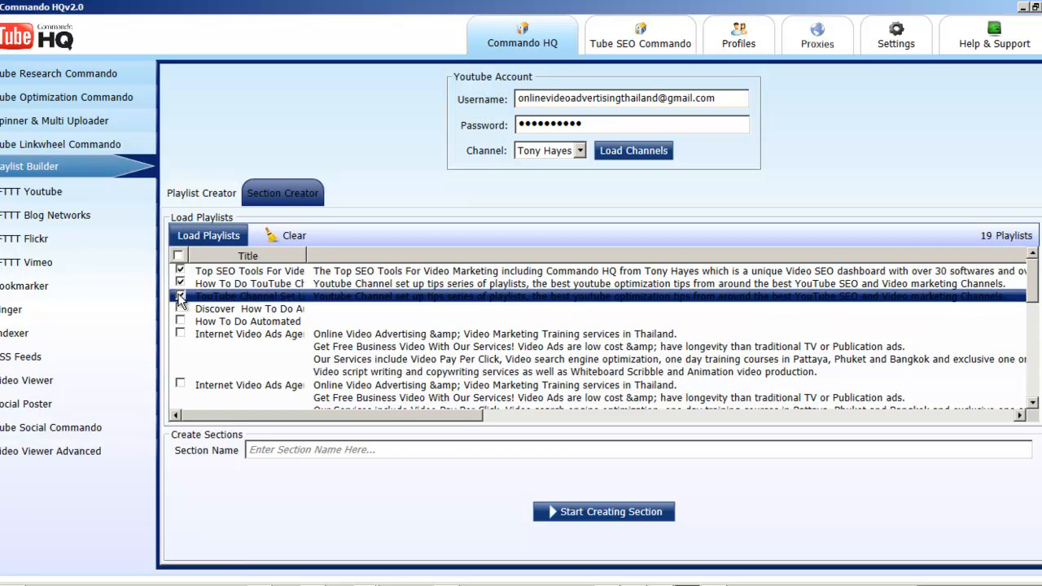
left_click(219, 351)
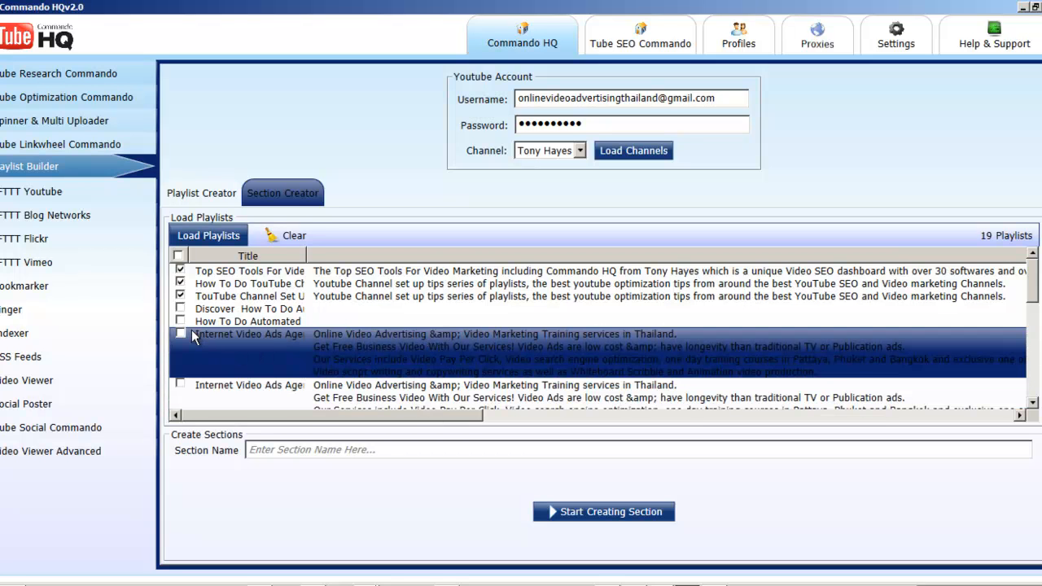
left_click(181, 326)
left_click(186, 311)
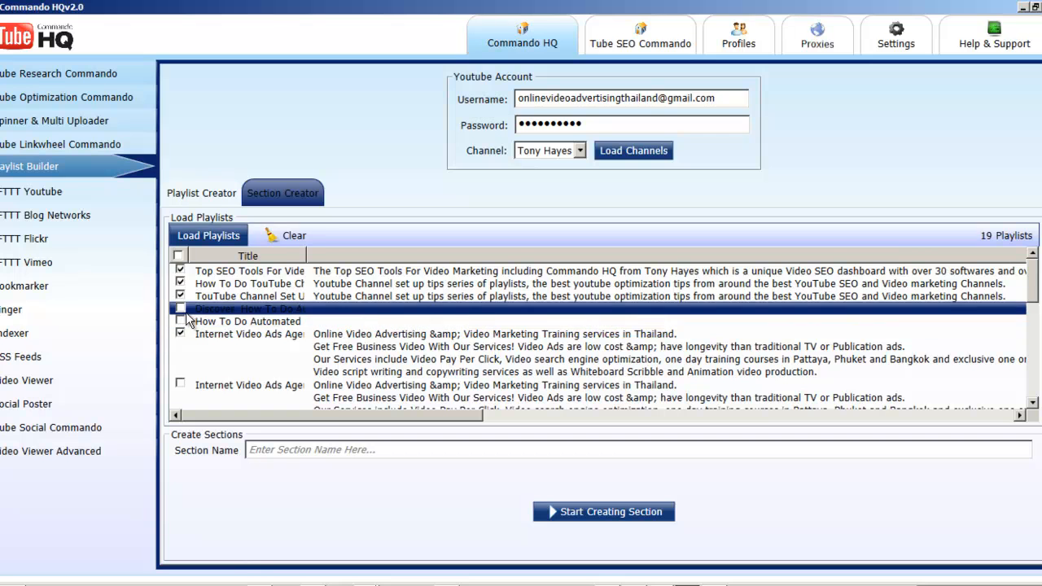
left_click(180, 309)
left_click(181, 323)
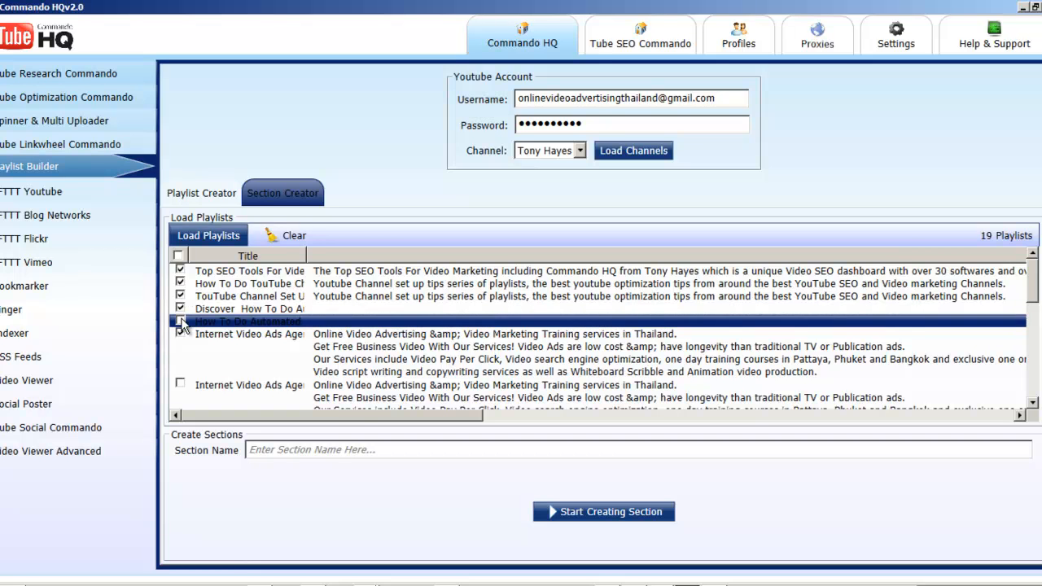
Step: Tick the second Online Video Ad Agencies playlist further down the list as well
scroll(678, 385, "down", 5)
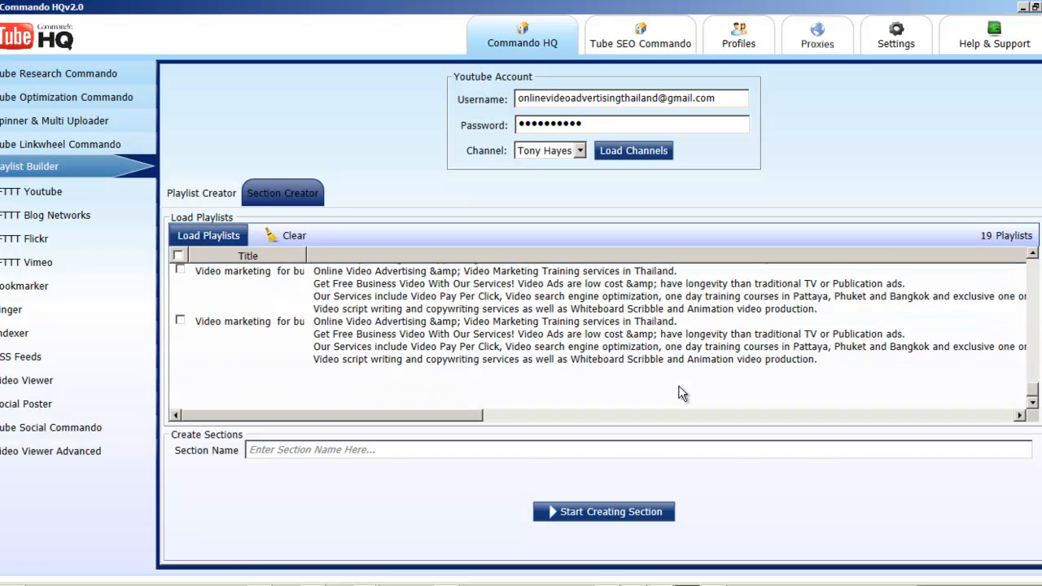
scroll(679, 386, "up", 1)
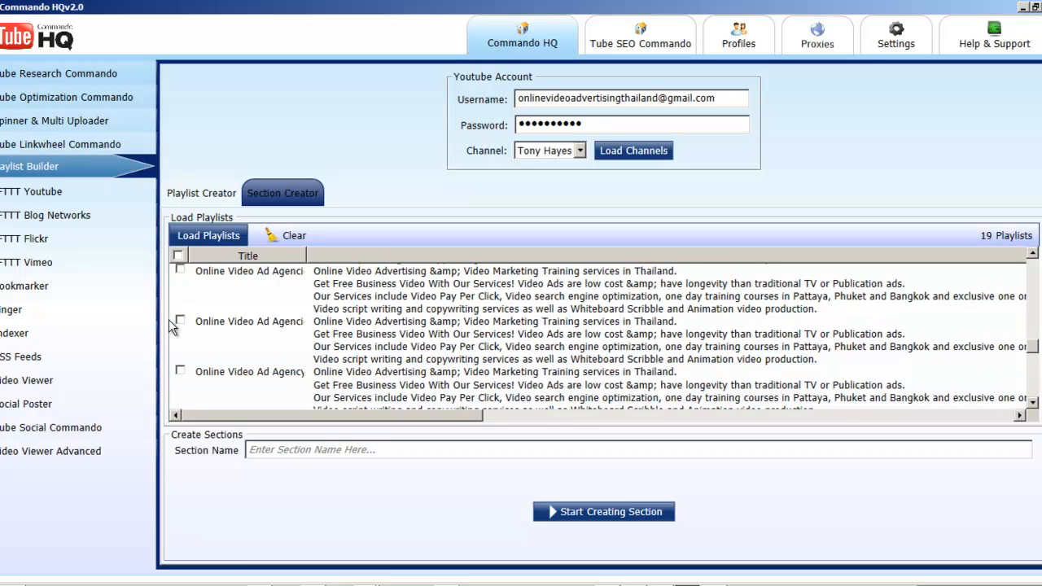
left_click(181, 322)
scroll(185, 365, "down", 1)
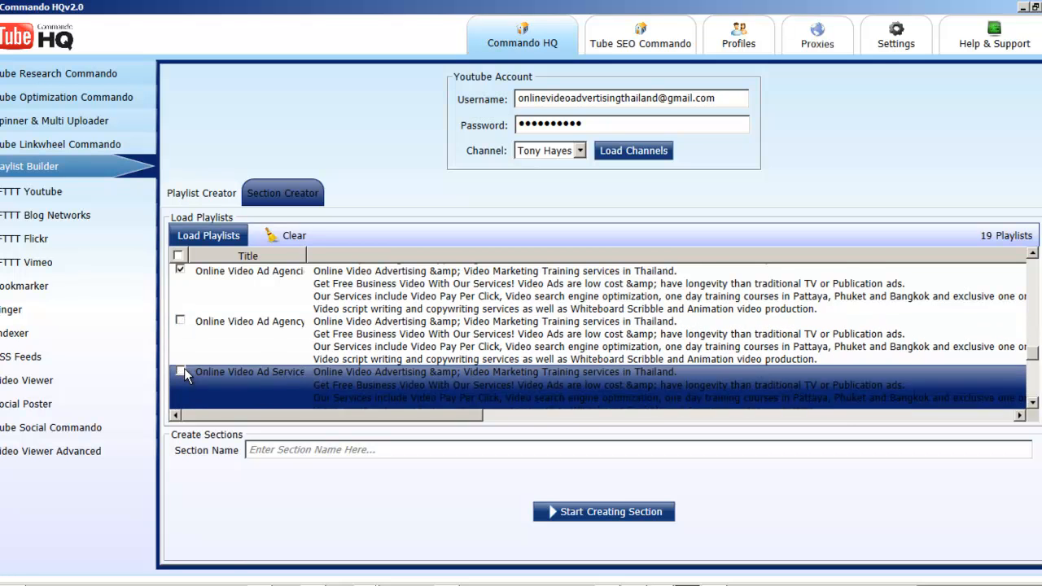
Step: Enter the section name "Recent Online Video marketing Tips Playlists"
left_click(380, 450)
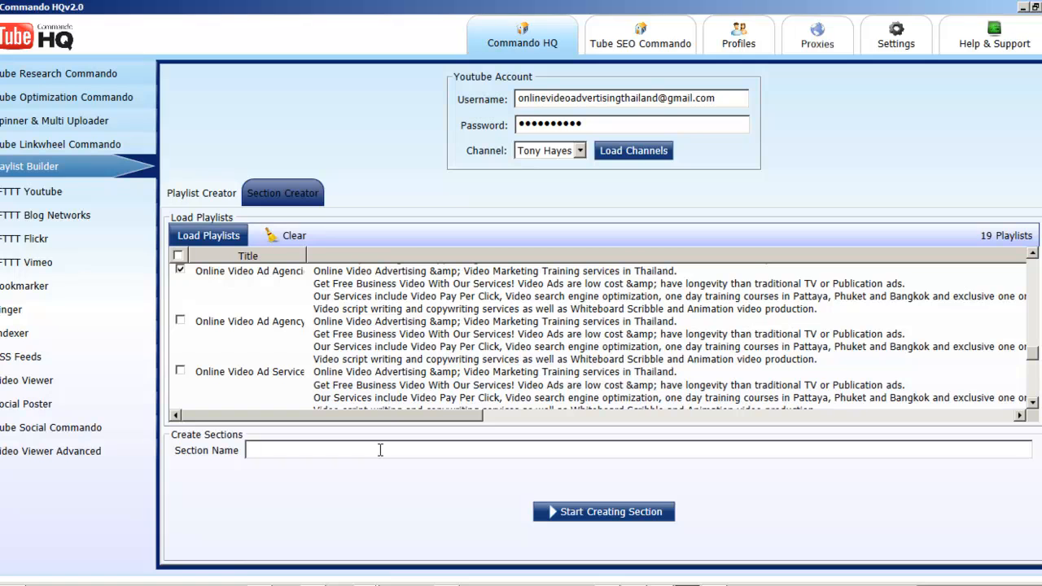
type("Recent Online Video marke")
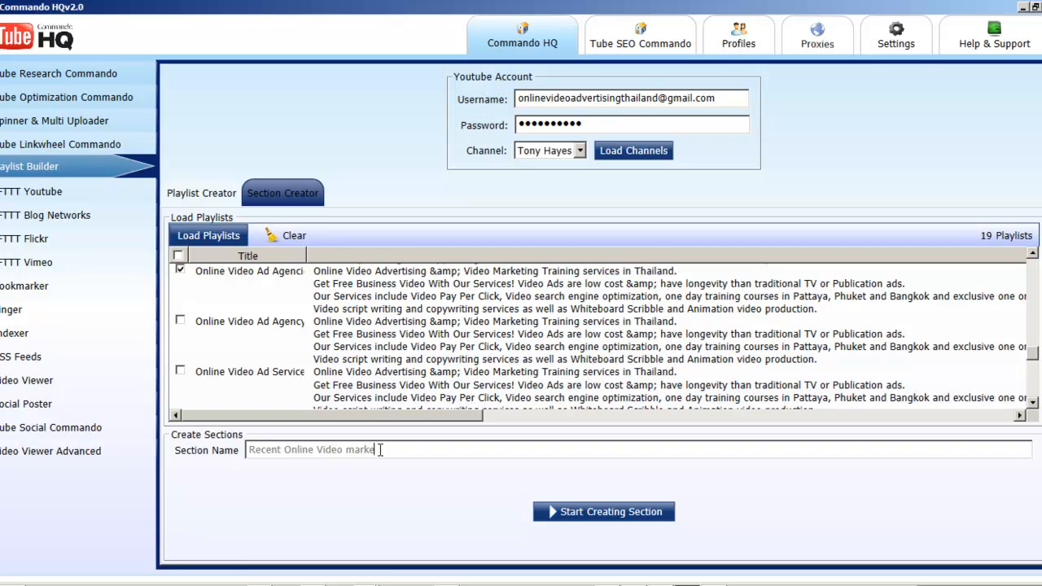
type("ting Tio")
type("s Playlsist")
type("ist")
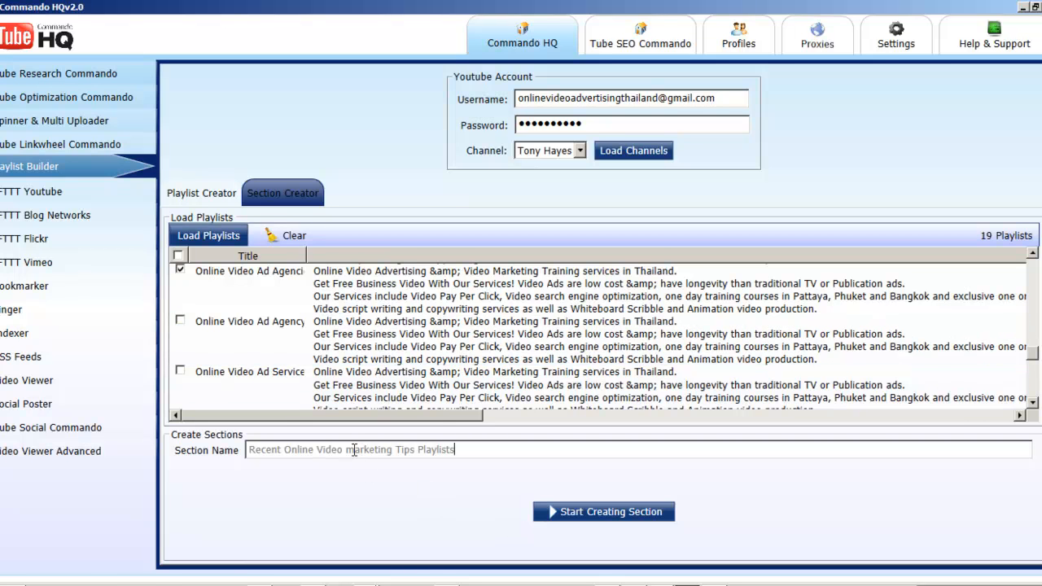
Step: Capitalize the word Marketing in the section name and select the whole name
left_click(351, 449)
key("BackSpace")
type("M")
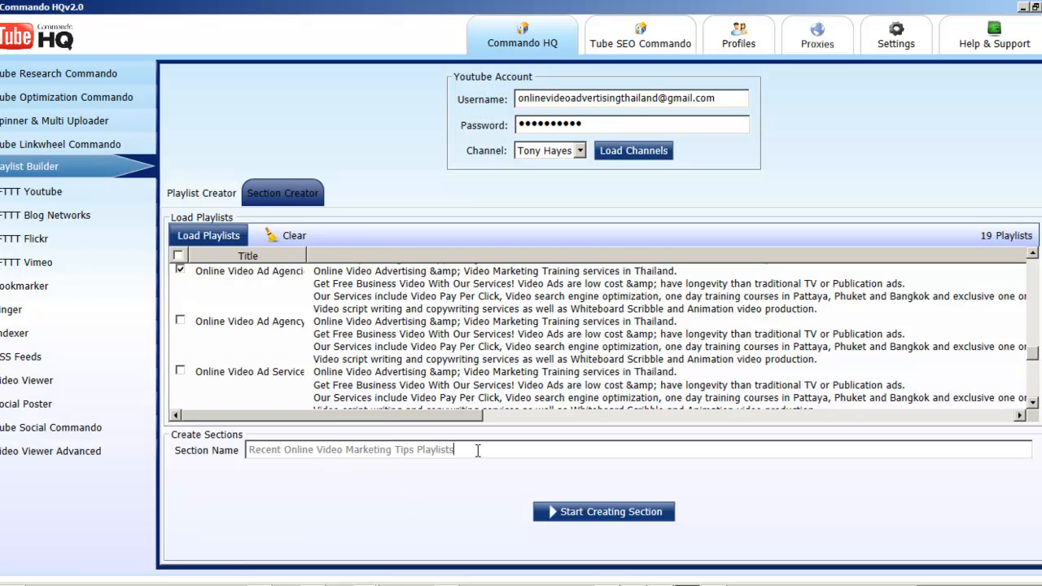
left_click_drag(478, 449, 204, 448)
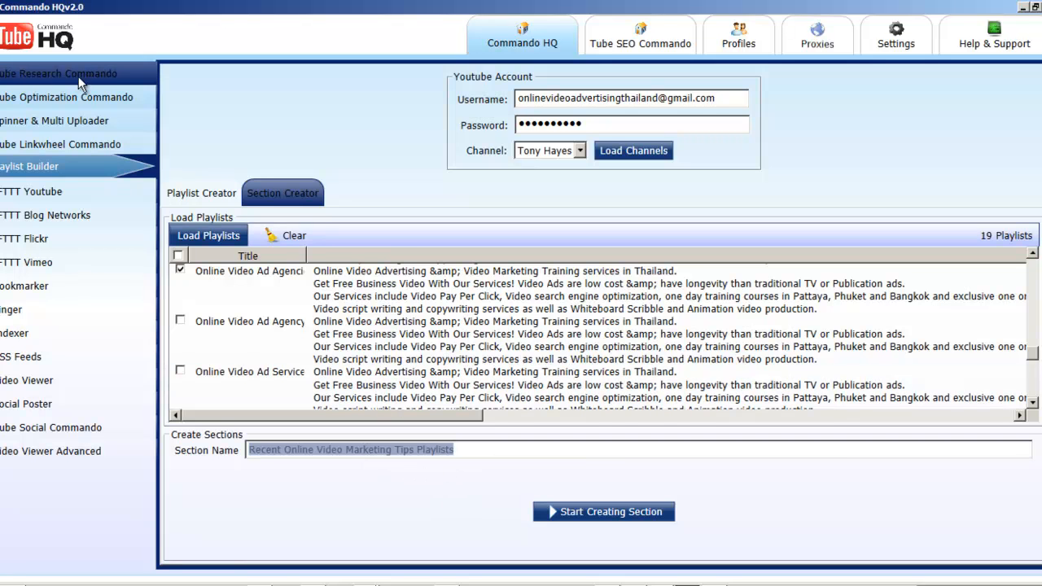
Step: Go to Optimize Video in Tube Optimization Commando and enter "seo playlists" as the video title
left_click(74, 97)
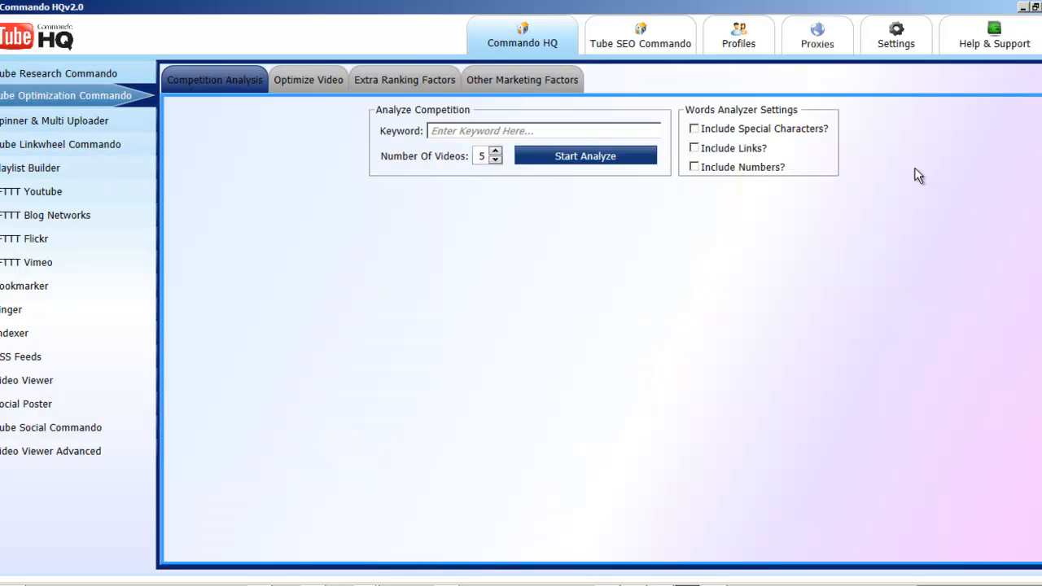
left_click(292, 80)
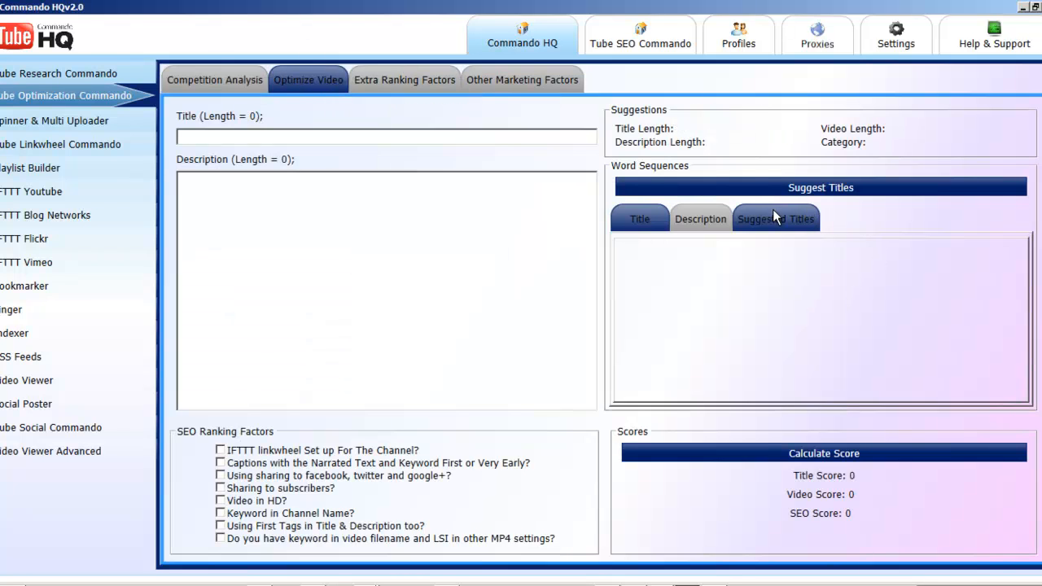
left_click(290, 138)
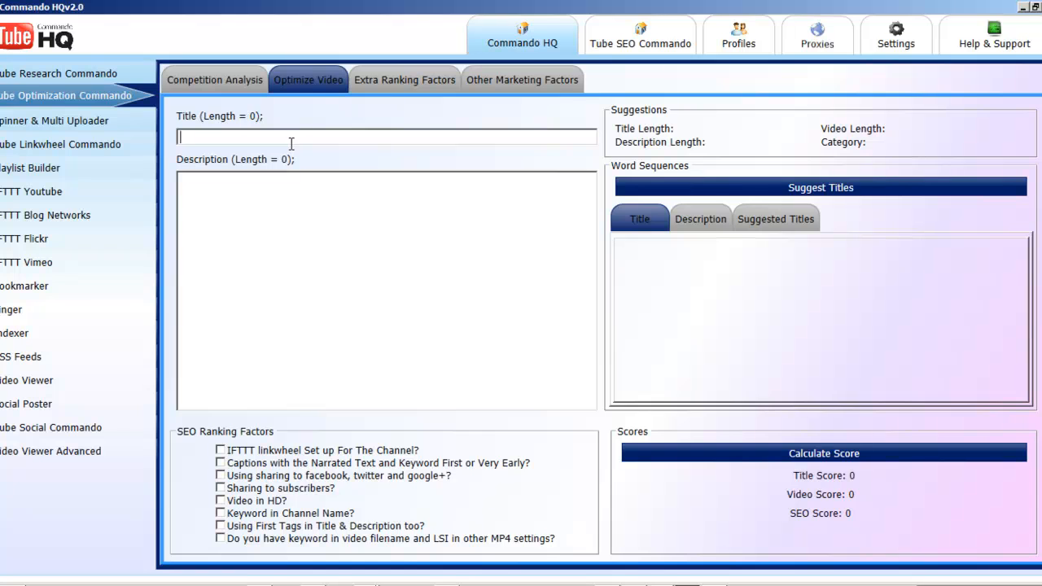
type("p")
key("BackSpace")
type("seo playlists")
Step: Generate suggested titles for the keyword "seo playlists" and look through the list
left_click(764, 218)
left_click(811, 187)
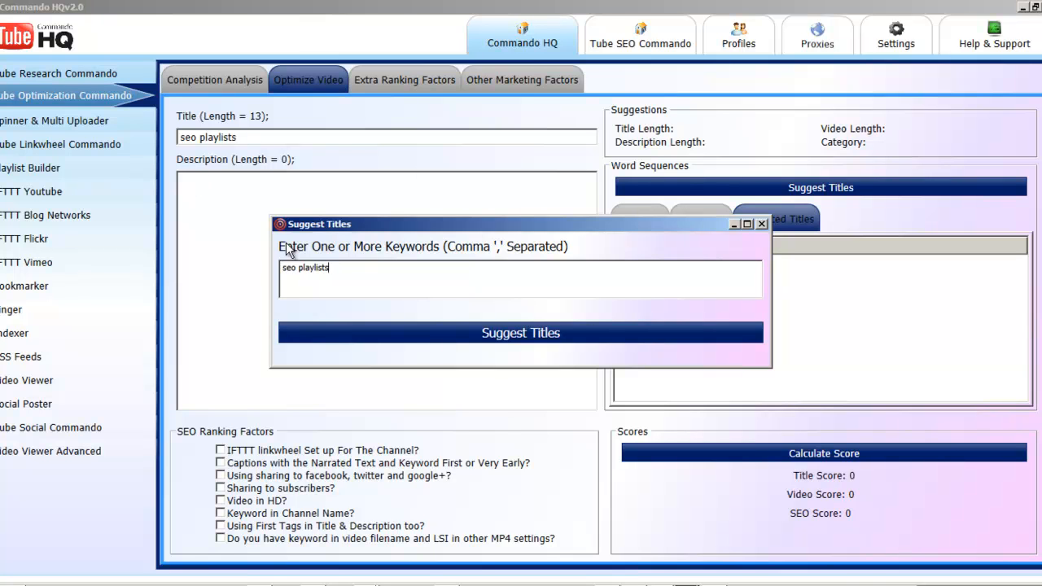
left_click(523, 332)
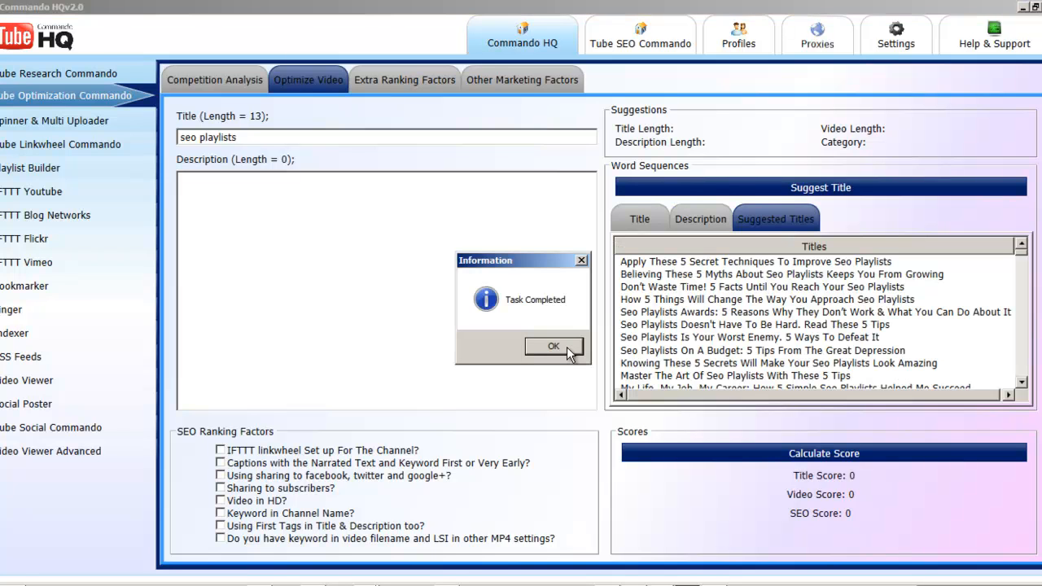
left_click(553, 346)
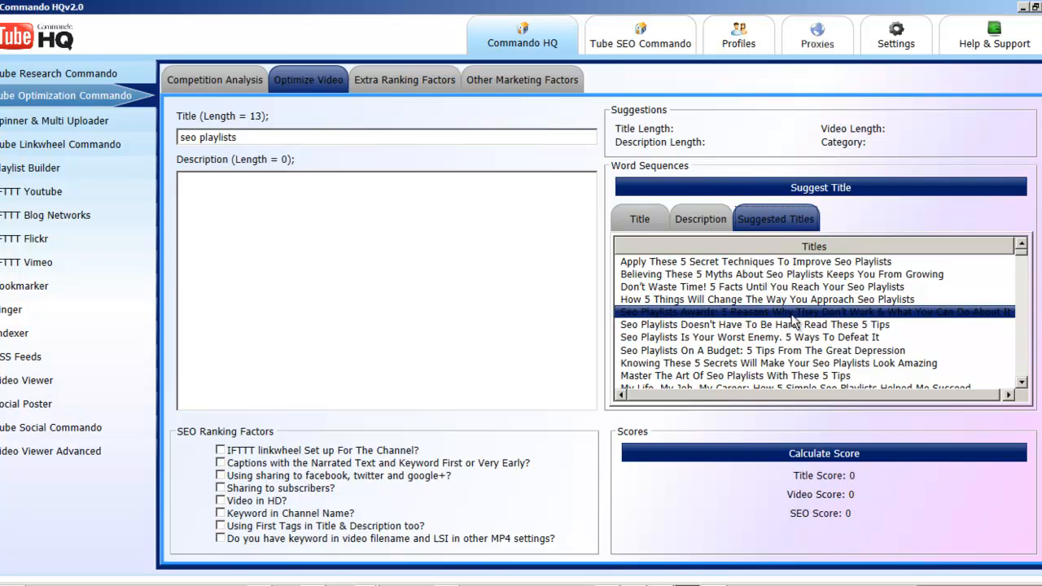
left_click(1021, 384)
left_click(1022, 384)
left_click(1021, 384)
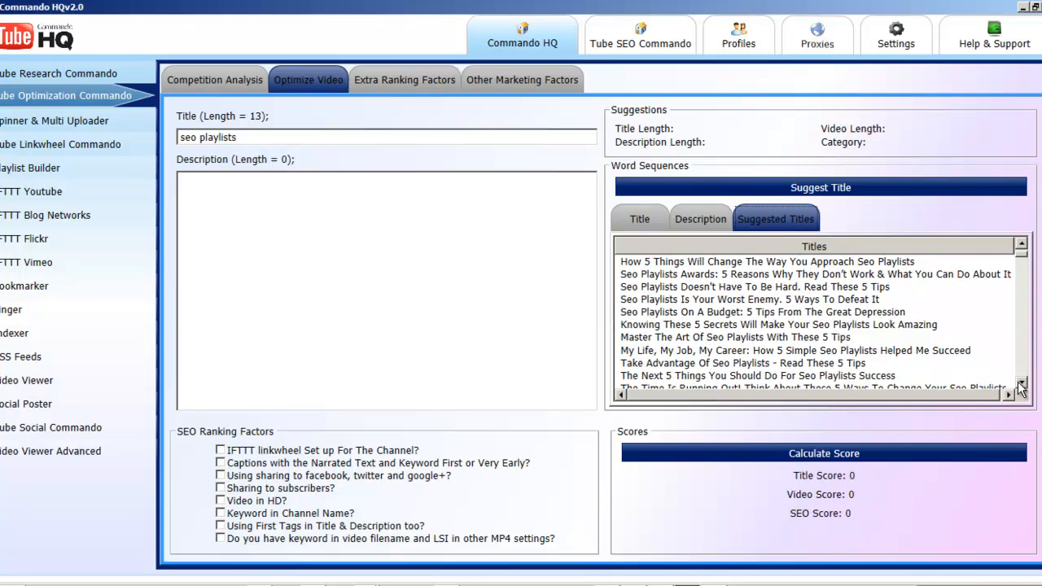
left_click(1021, 384)
left_click(1021, 384)
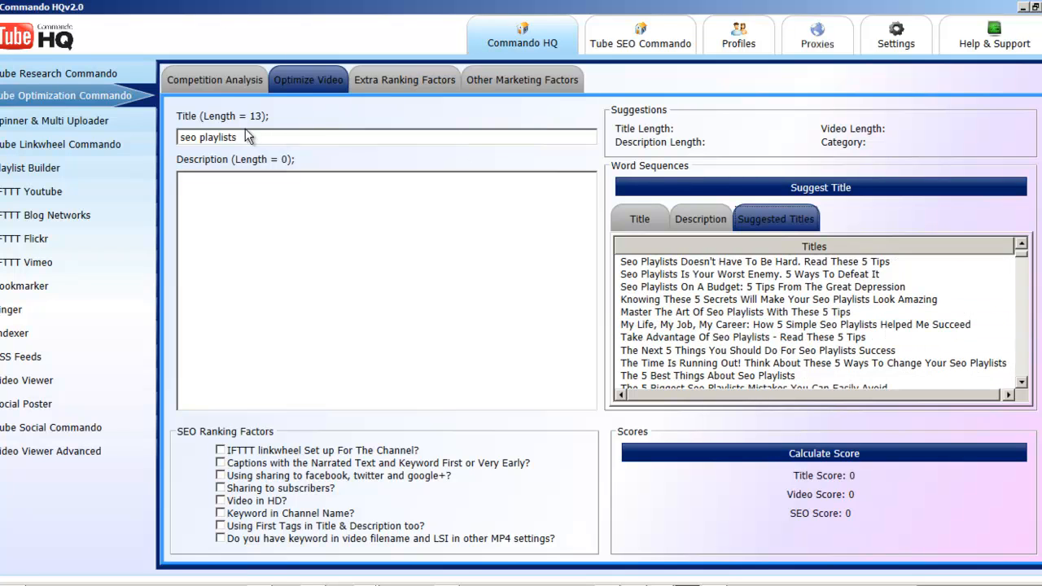
Step: Replace the video title with "online video advertising"
left_click_drag(240, 137, 160, 145)
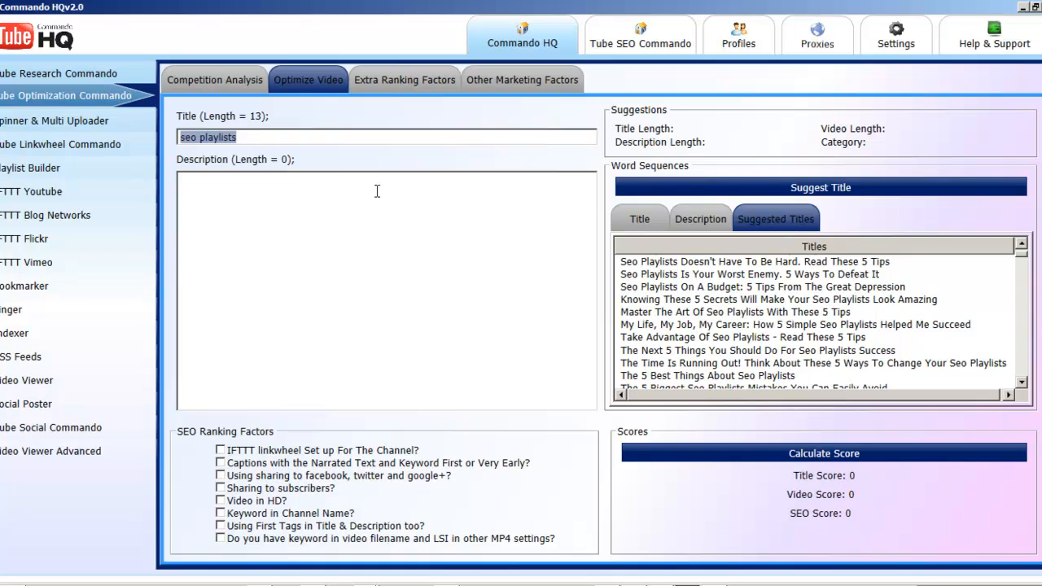
type("o")
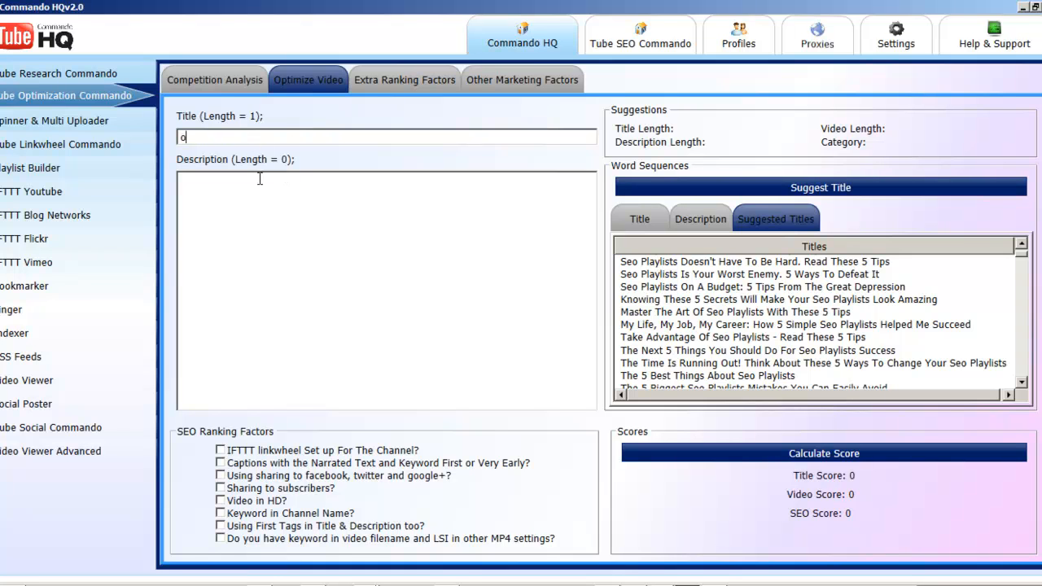
type("nline video advertising")
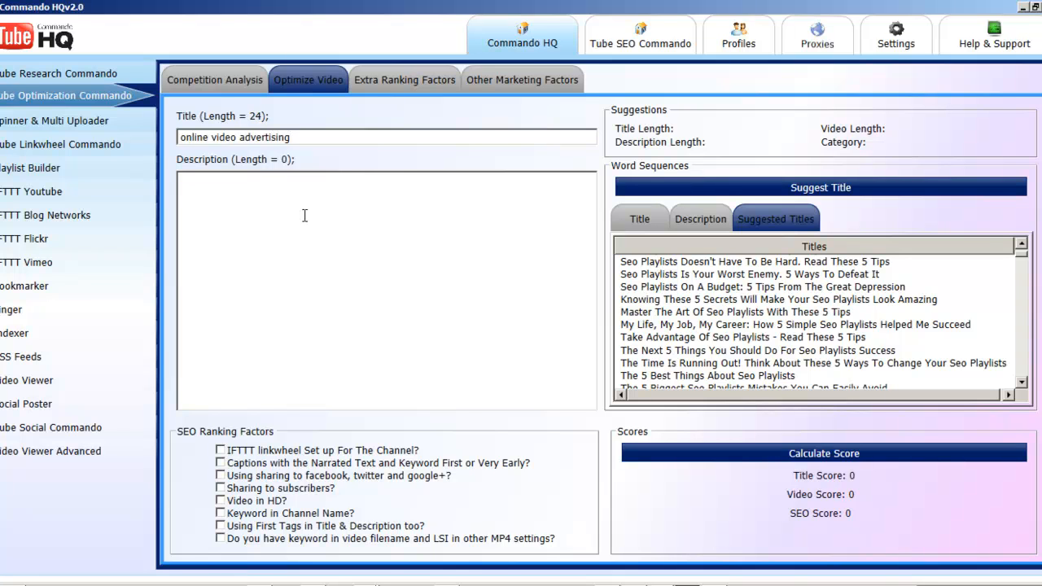
left_click(803, 187)
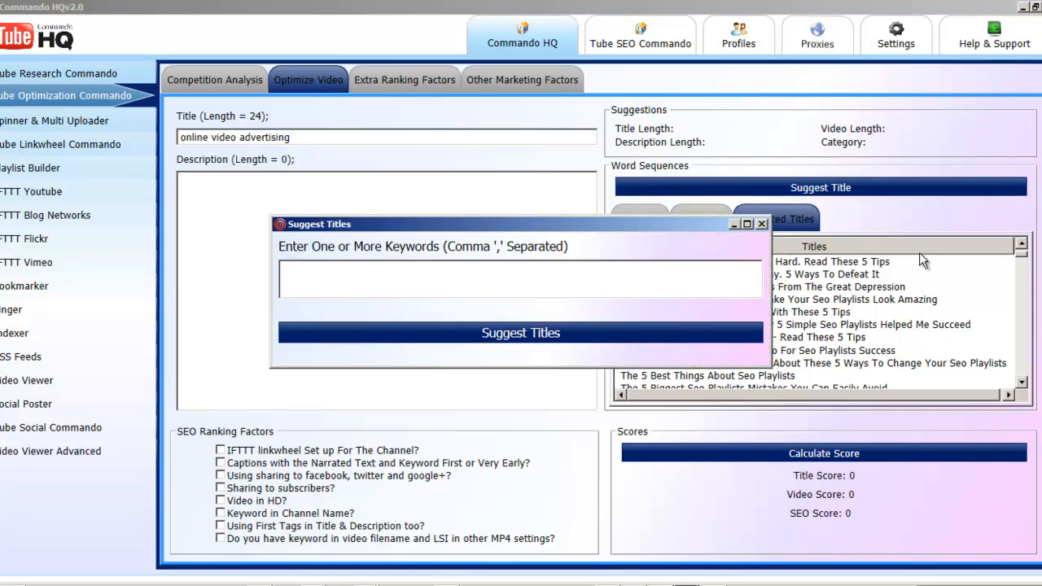
left_click(760, 223)
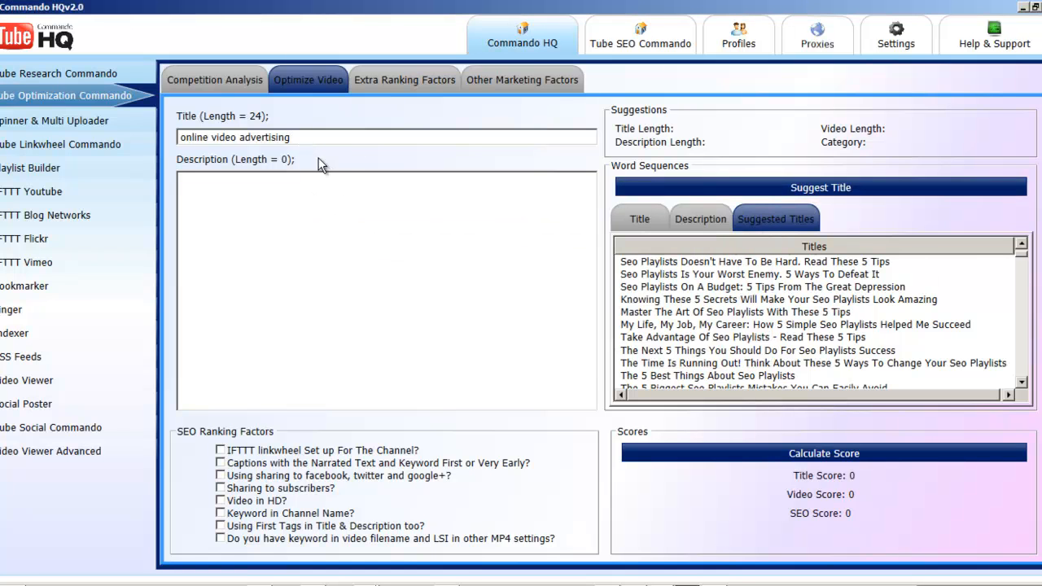
Step: Copy the title text and generate suggested titles using "online video advertising" as the keyword
left_click_drag(312, 138, 125, 136)
right_click(277, 140)
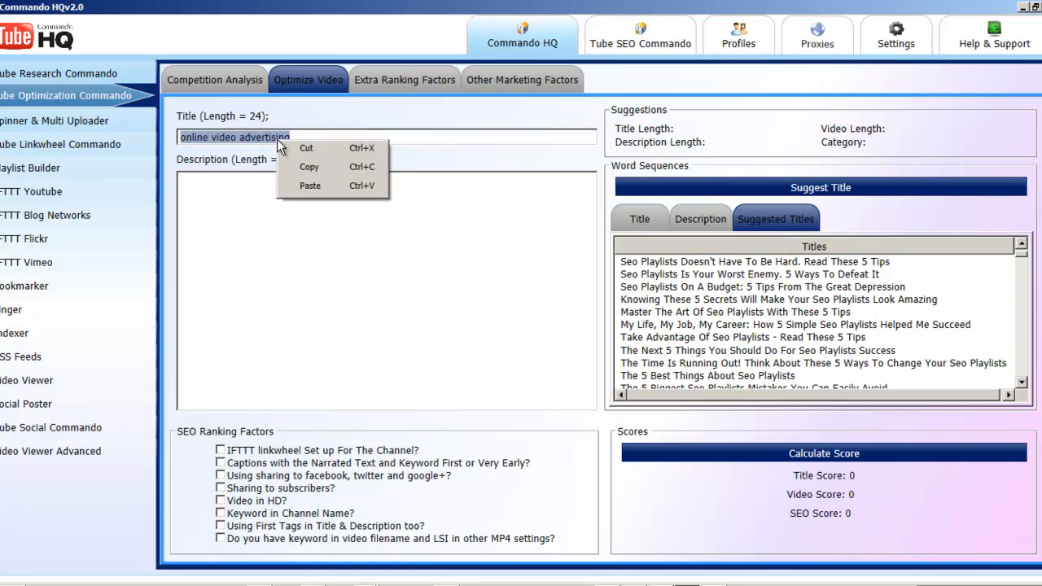
left_click(309, 167)
left_click(813, 188)
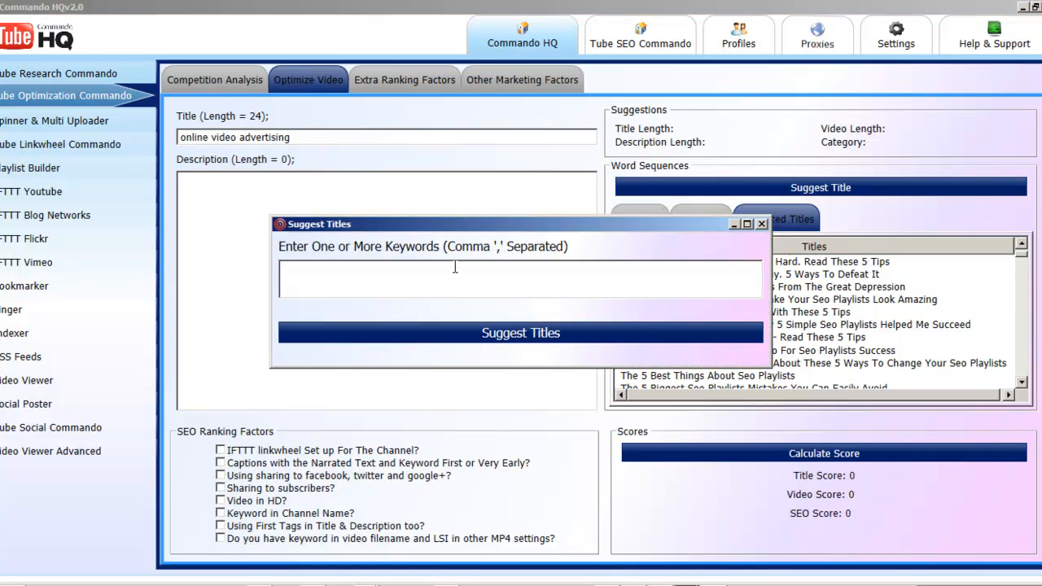
key("ctrl+v")
left_click(527, 332)
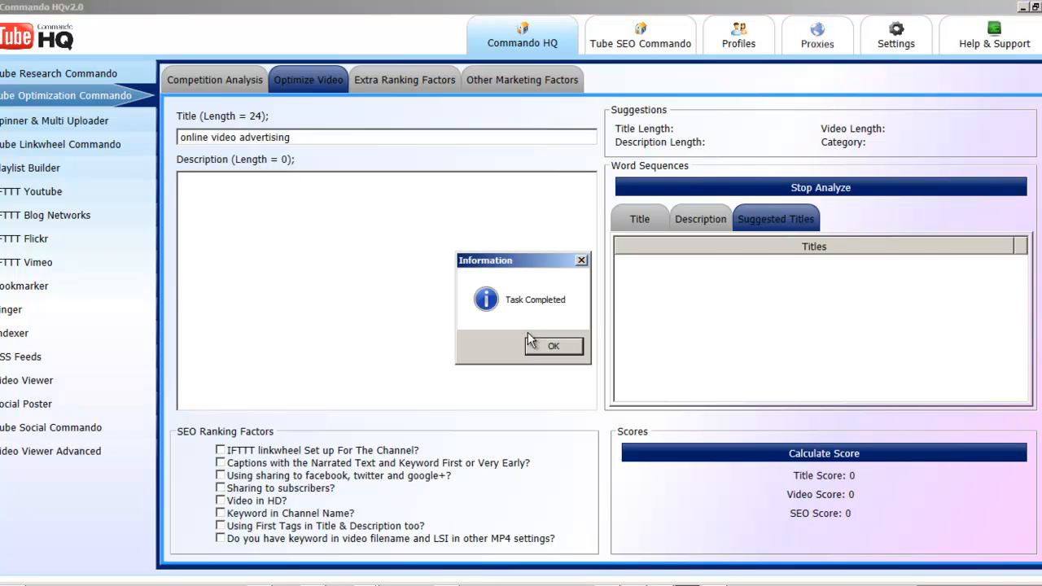
left_click(541, 345)
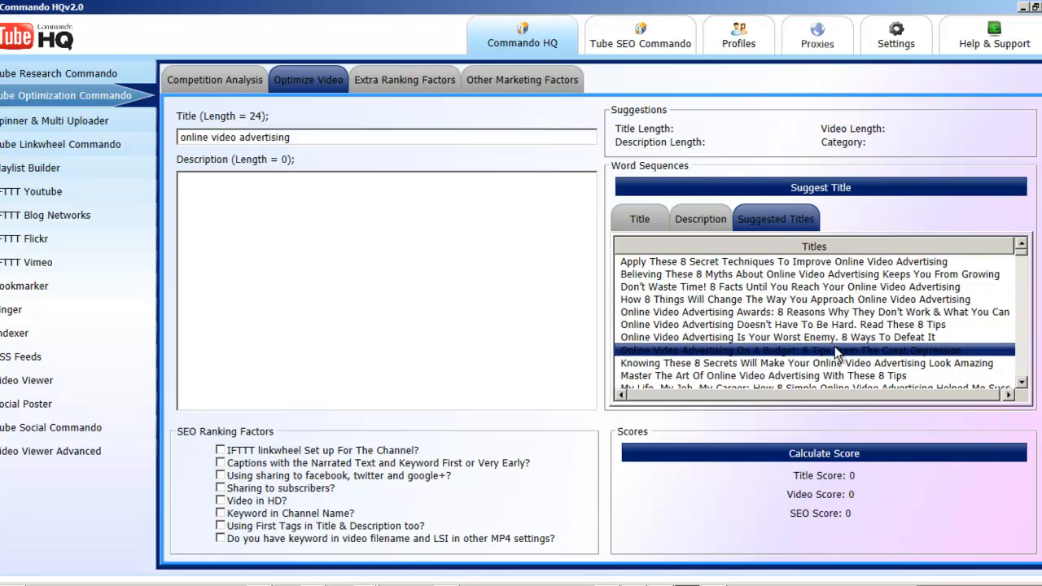
Step: Insert the suggestion "Take Advantage Of Online Video Advertising - Read These 8 Tips" into the video title
scroll(835, 351, "down", 1)
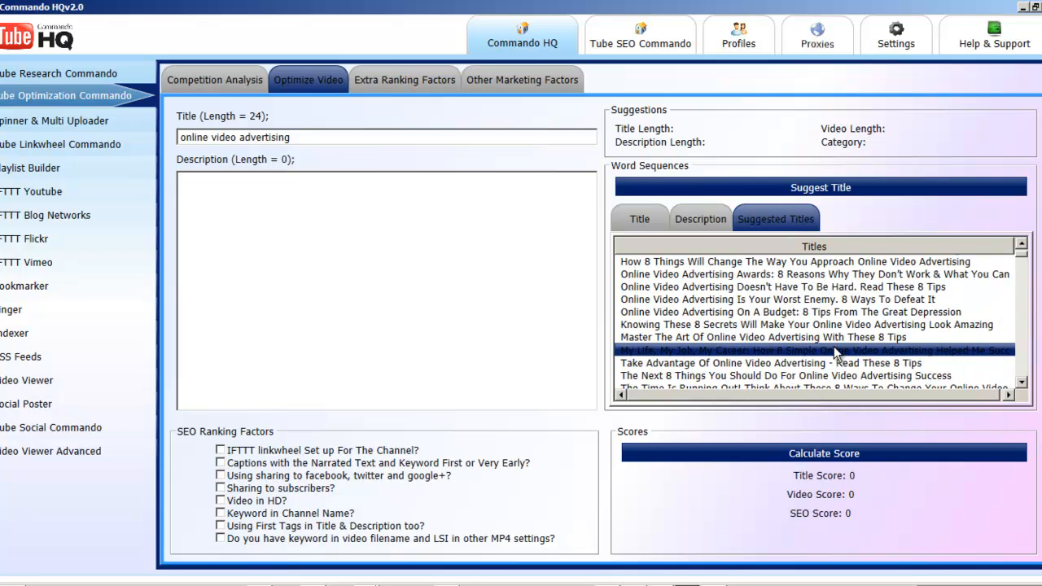
scroll(836, 351, "down", 1)
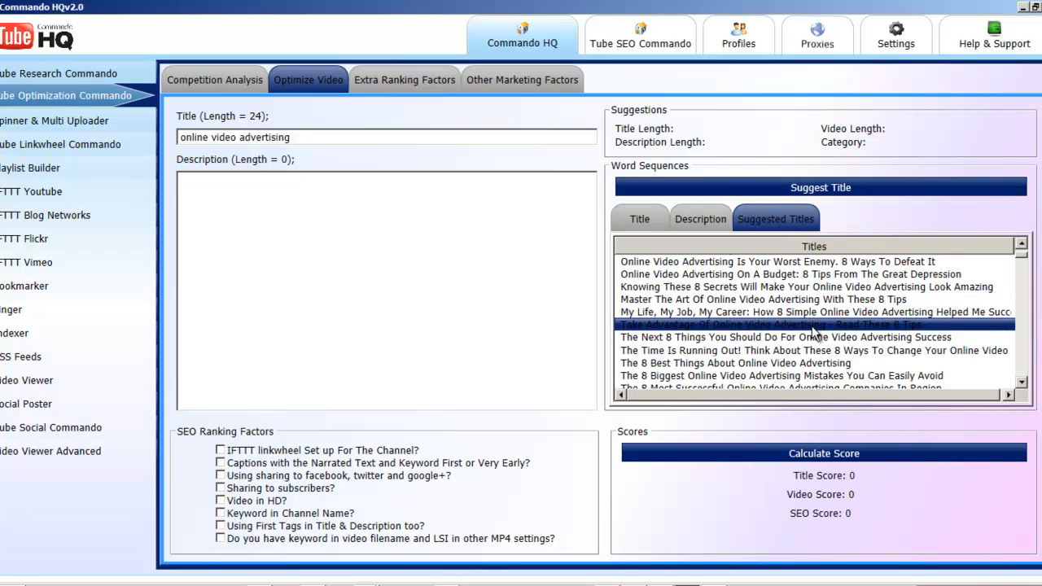
left_click(813, 327)
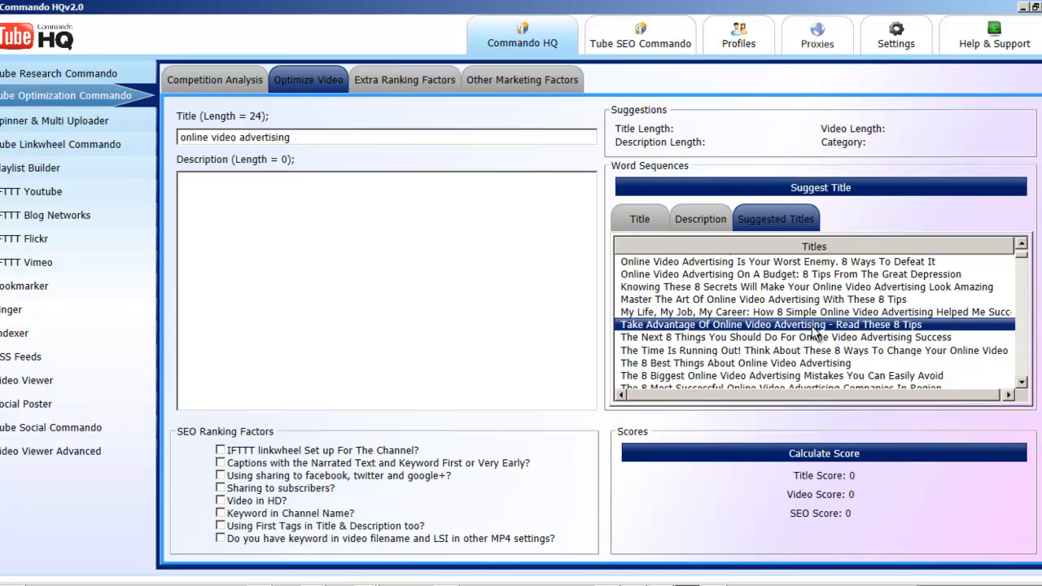
double_click(705, 330)
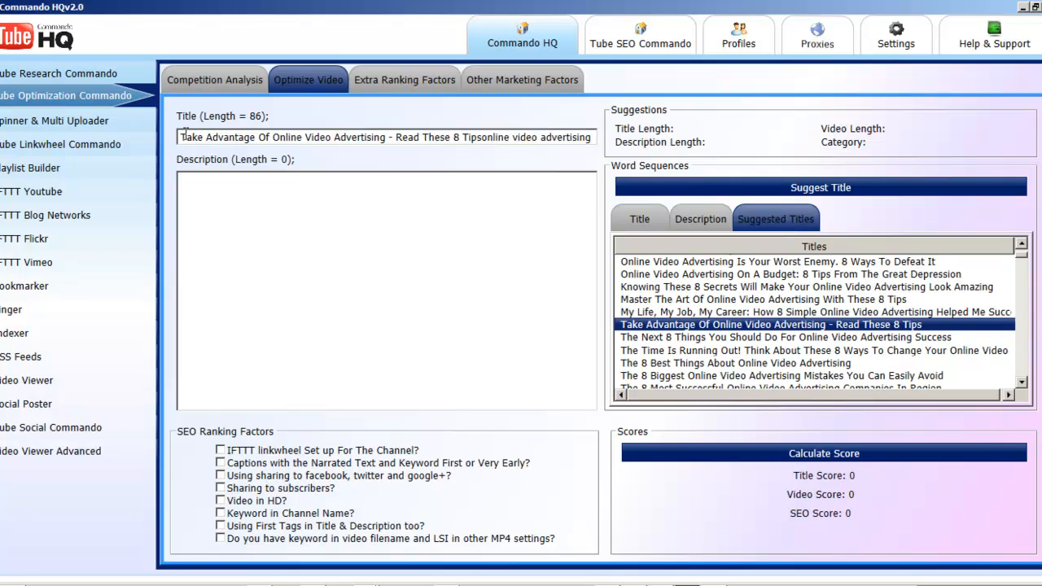
Step: Copy the full video title "Take Advantage Of Online Video Advertising - Read These 8 Tipsonline video advertising" and use it as the Playlist Builder section name
left_click_drag(183, 136, 592, 137)
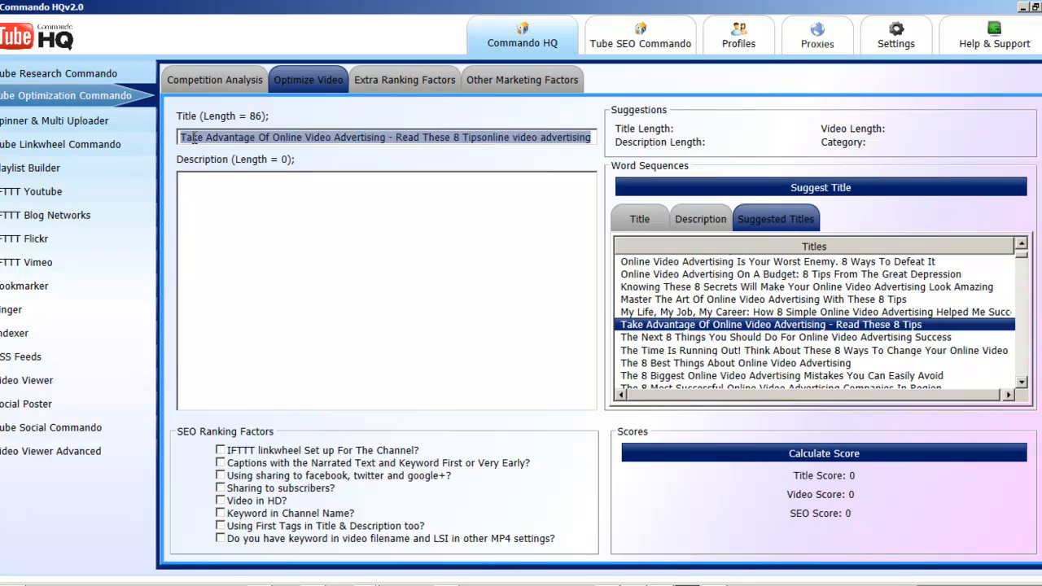
right_click(193, 138)
left_click(227, 165)
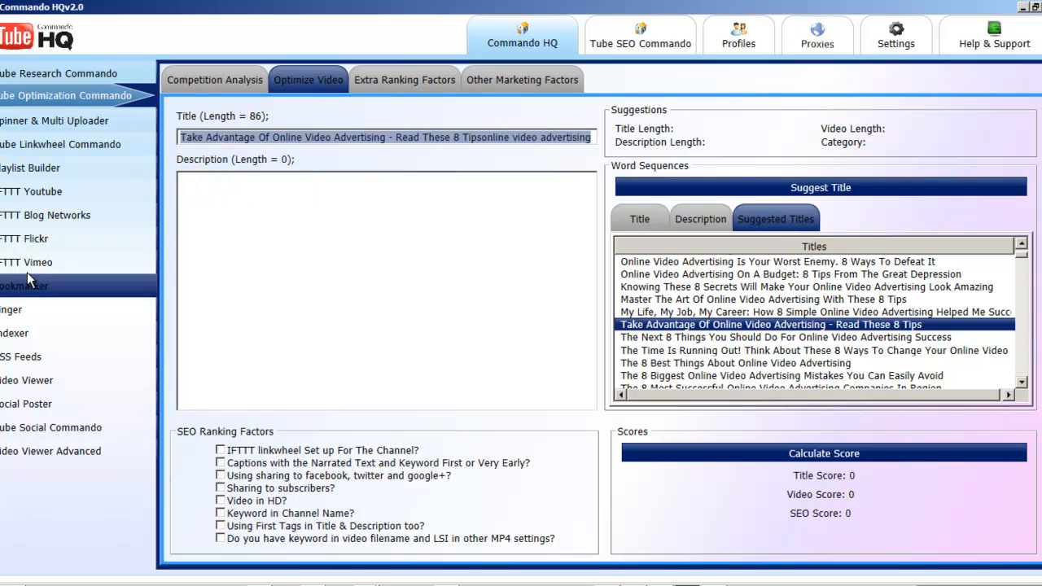
left_click(52, 171)
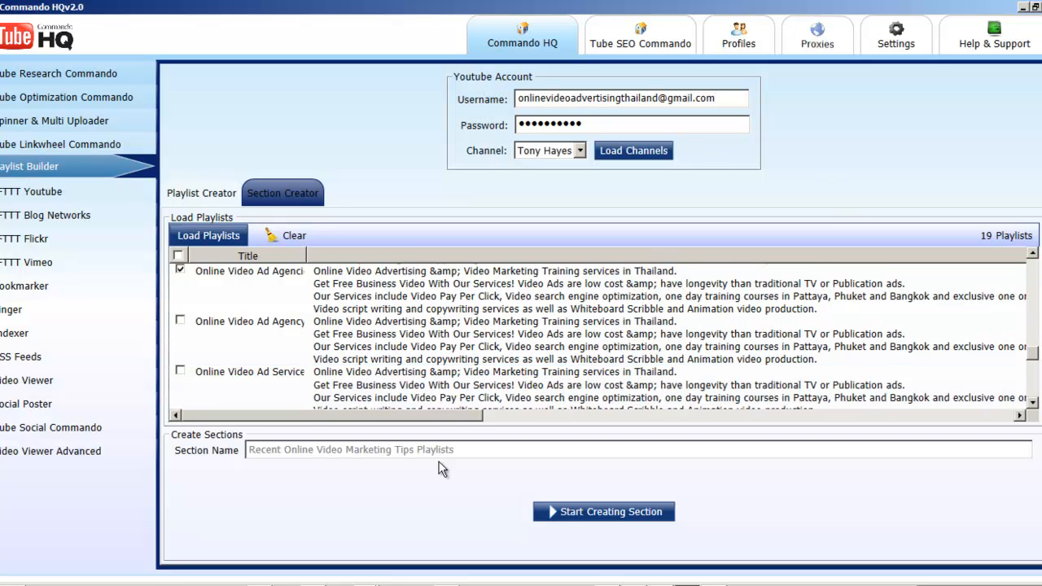
left_click_drag(461, 454, 156, 453)
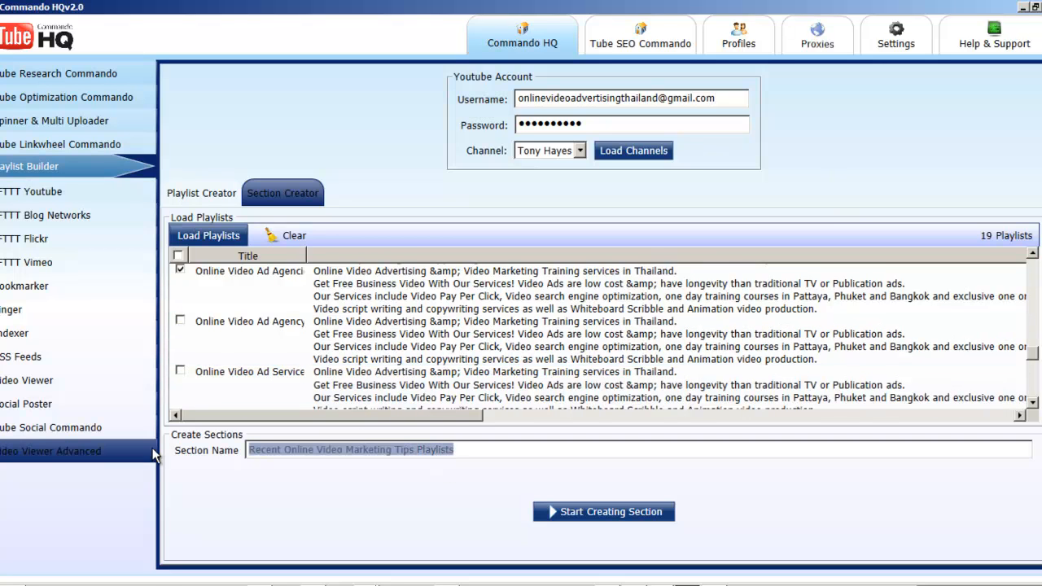
key("ctrl+v")
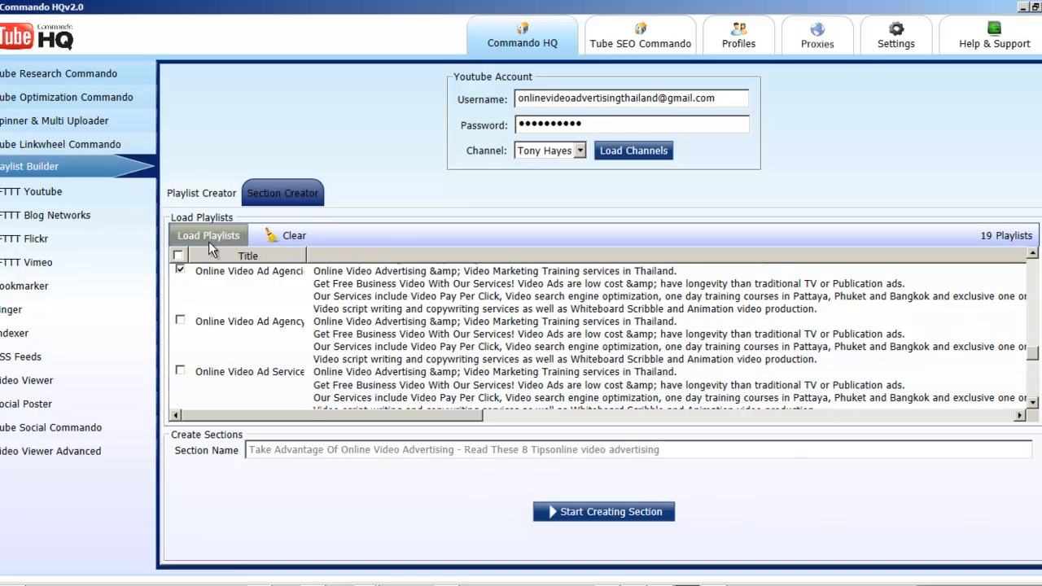
Step: Review the ticked playlists, change the number of tips in the section name to 6, and start creating the section
left_click_drag(1032, 356, 1038, 293)
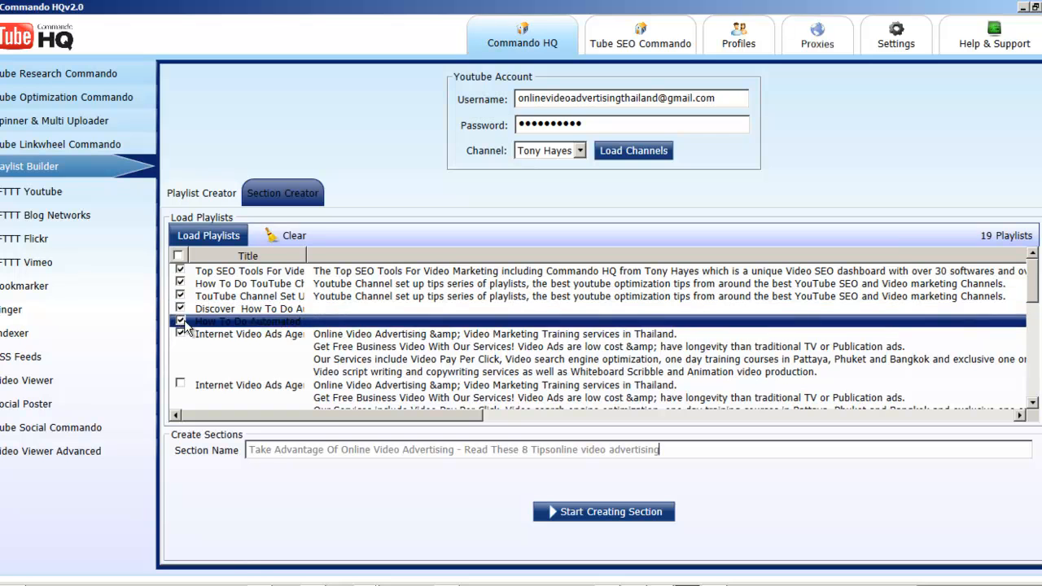
scroll(219, 362, "down", 6)
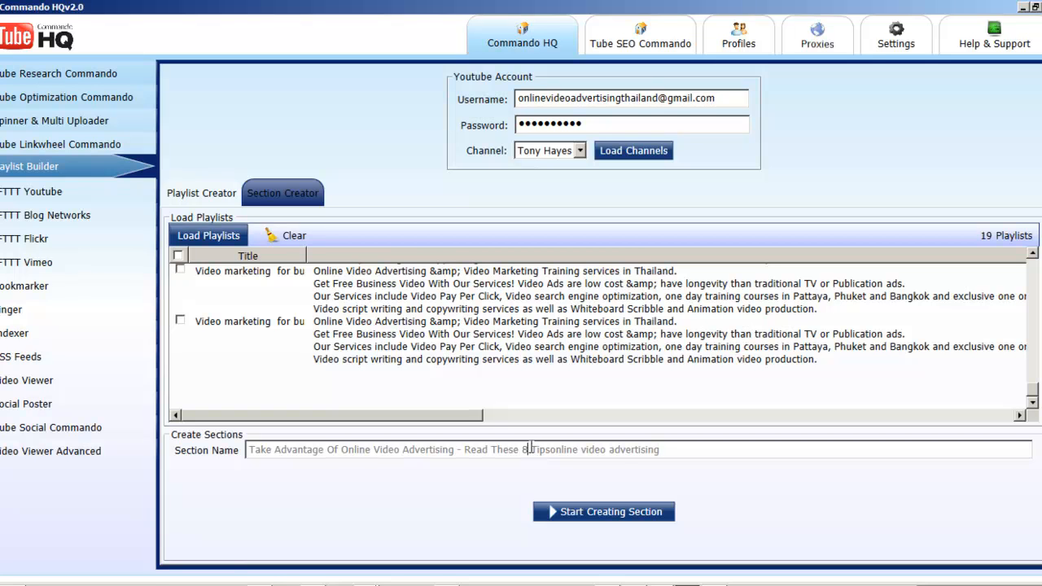
key("BackSpace")
type("6")
left_click(611, 511)
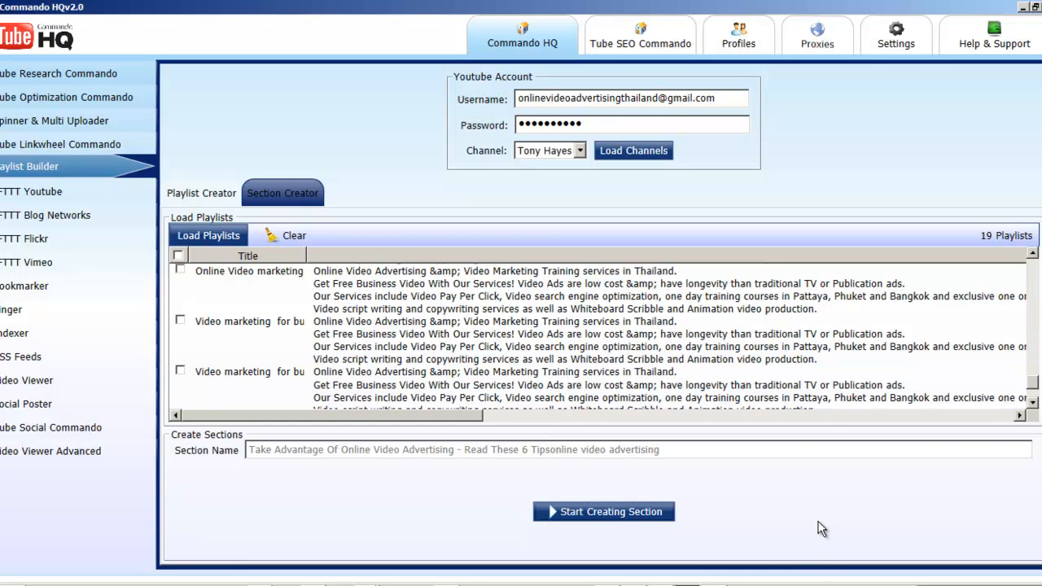
Step: Switch to the web browser and change the signed-in YouTube account to the one entered in Playlist Builder
left_click_drag(728, 98, 483, 98)
left_click(721, 100)
left_click(364, 585)
left_click(375, 544)
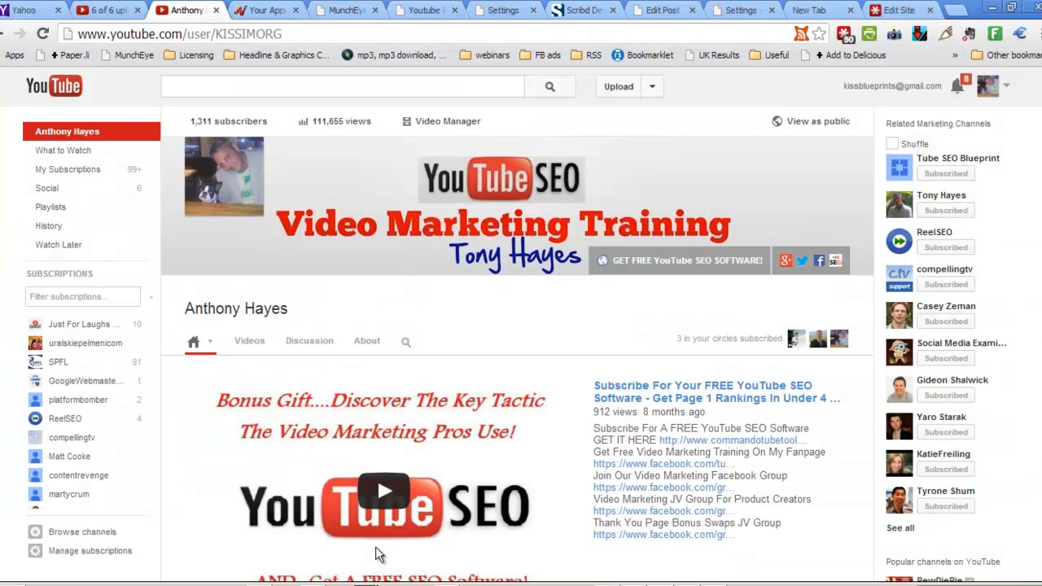
left_click(1004, 88)
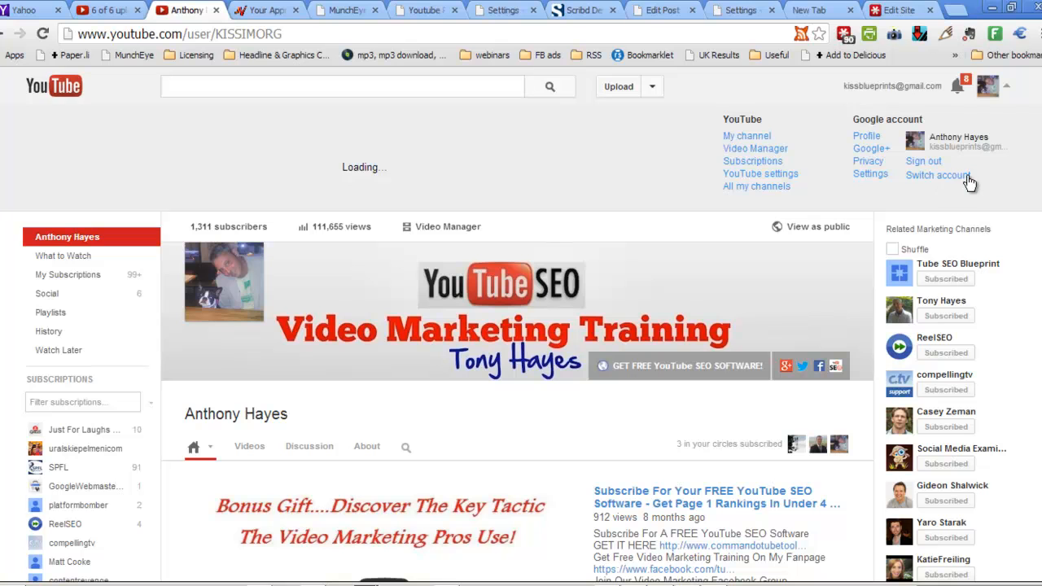
left_click(965, 177)
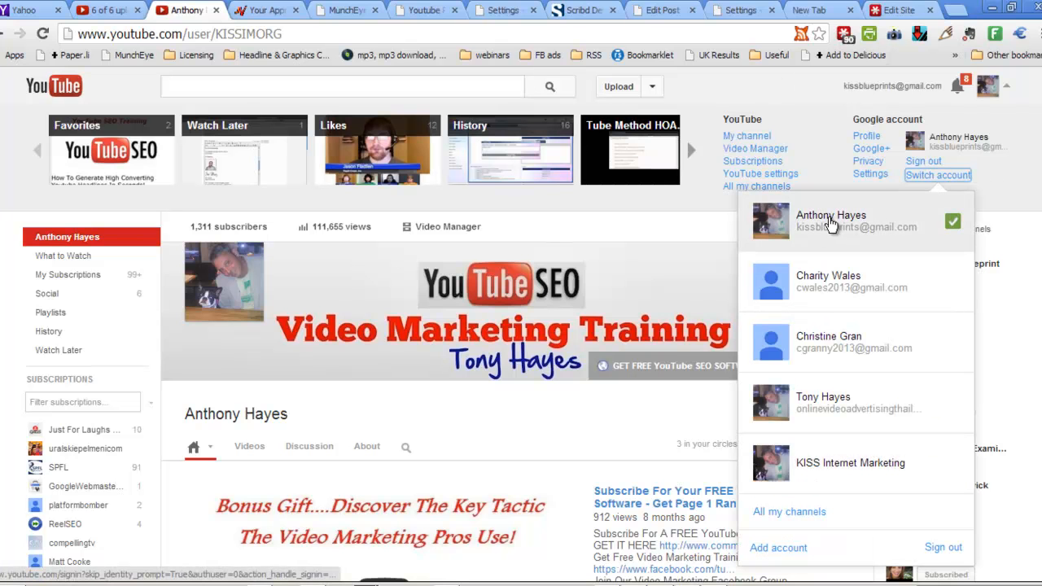
left_click(824, 410)
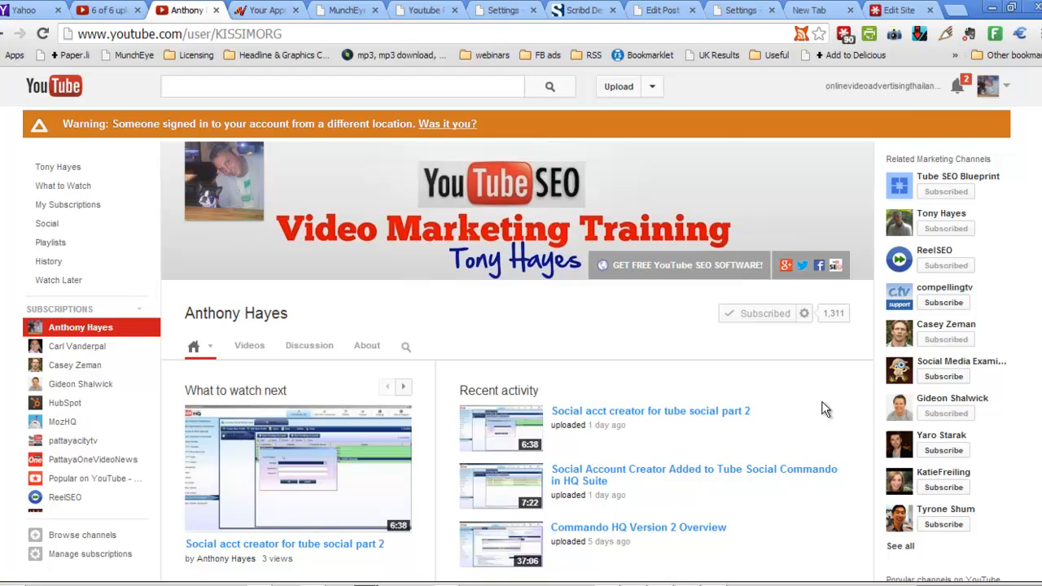
Step: Open the account's own YouTube channel and examine the playlists in the "Take Advantage Of Online Video Advertising" section
left_click(887, 85)
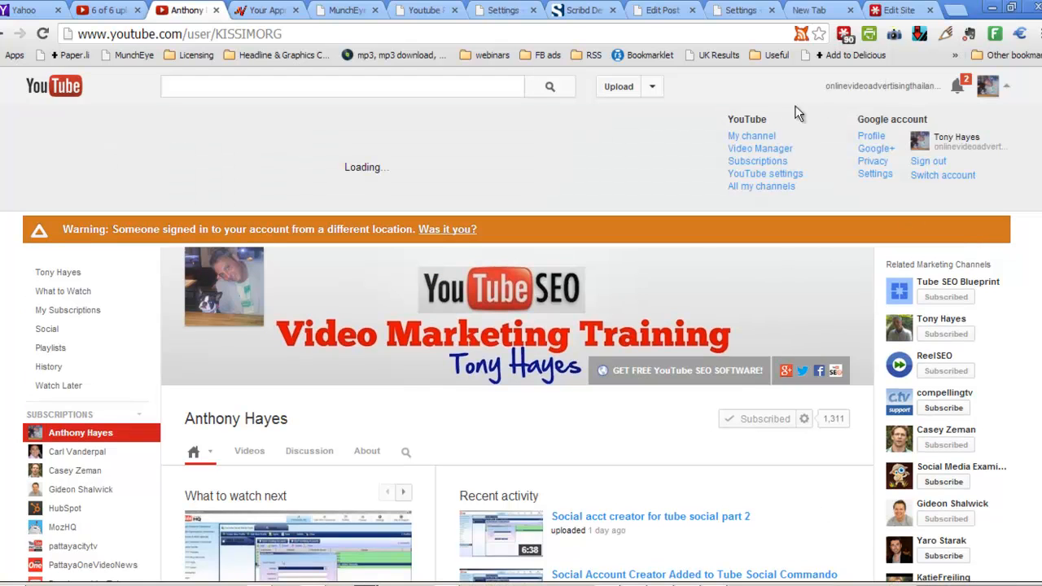
left_click(748, 138)
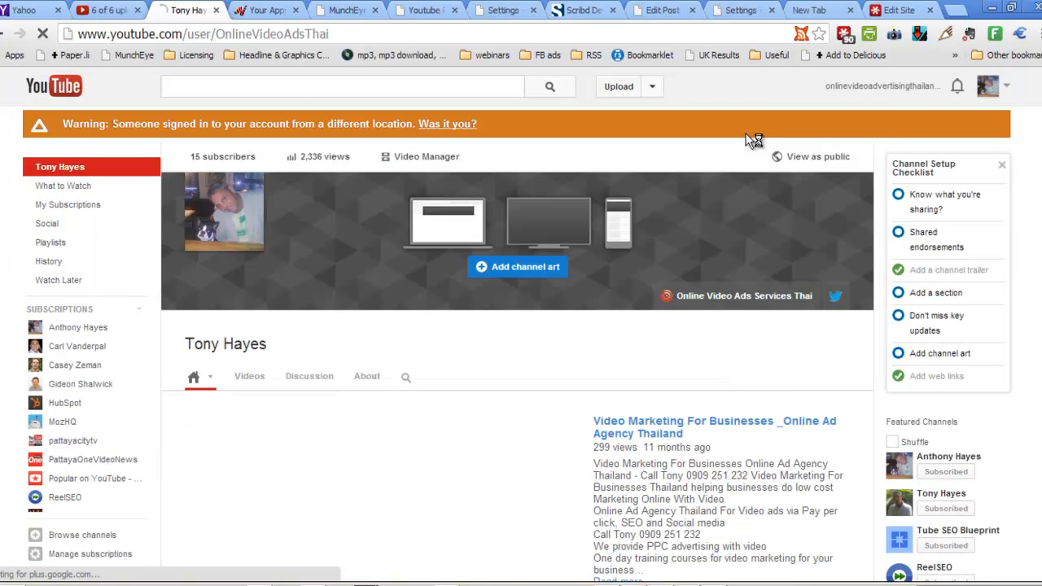
scroll(735, 144, "down", 3)
scroll(735, 145, "down", 5)
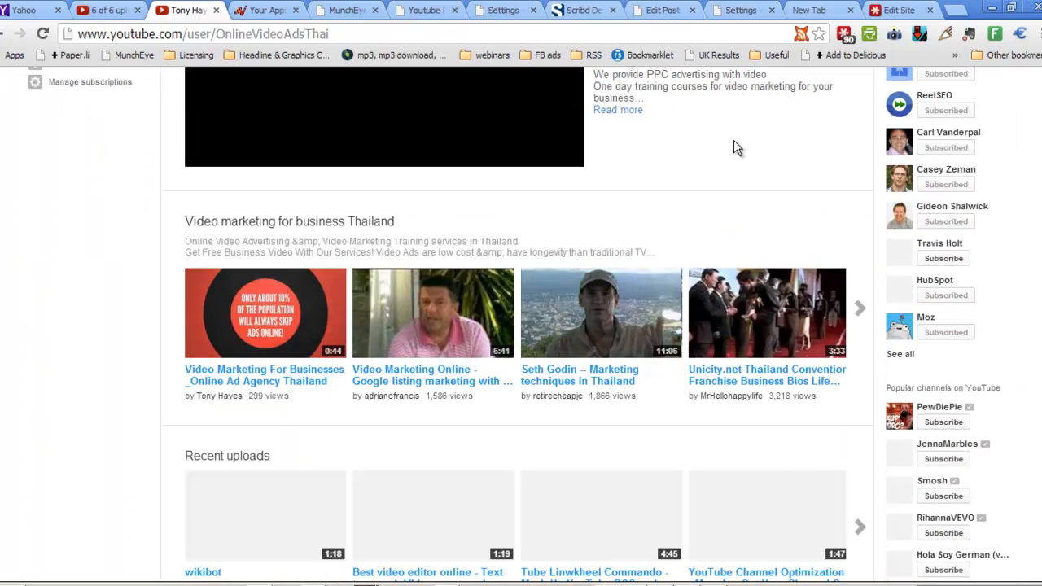
scroll(734, 145, "up", 2)
scroll(735, 147, "down", 4)
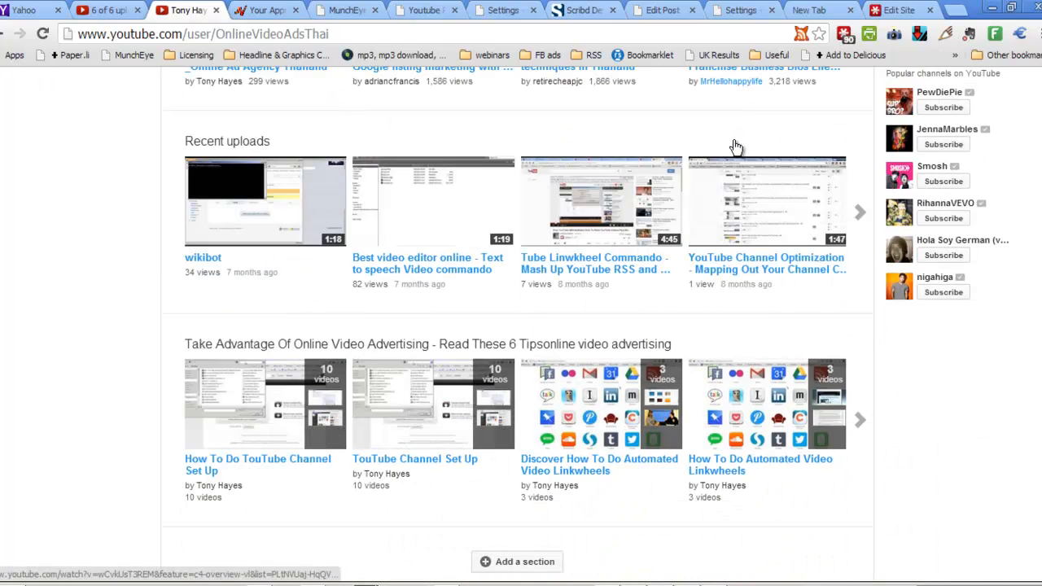
scroll(734, 147, "down", 1)
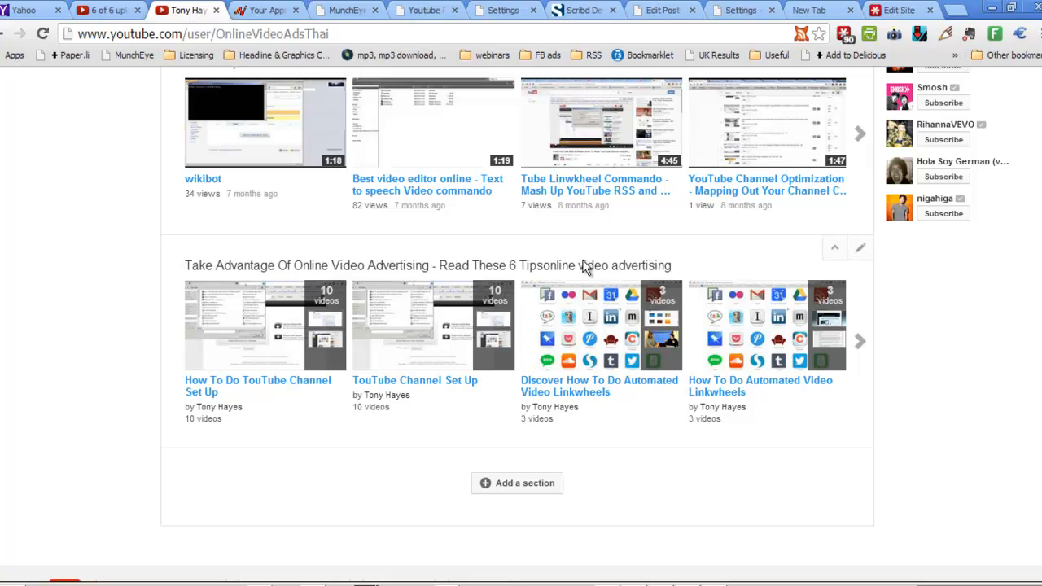
left_click(861, 345)
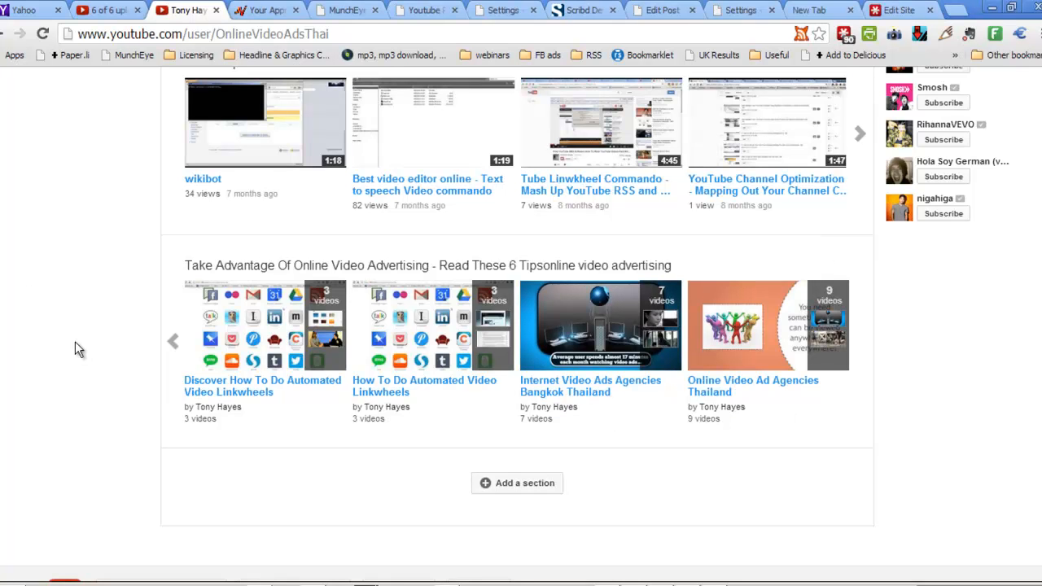
left_click(174, 345)
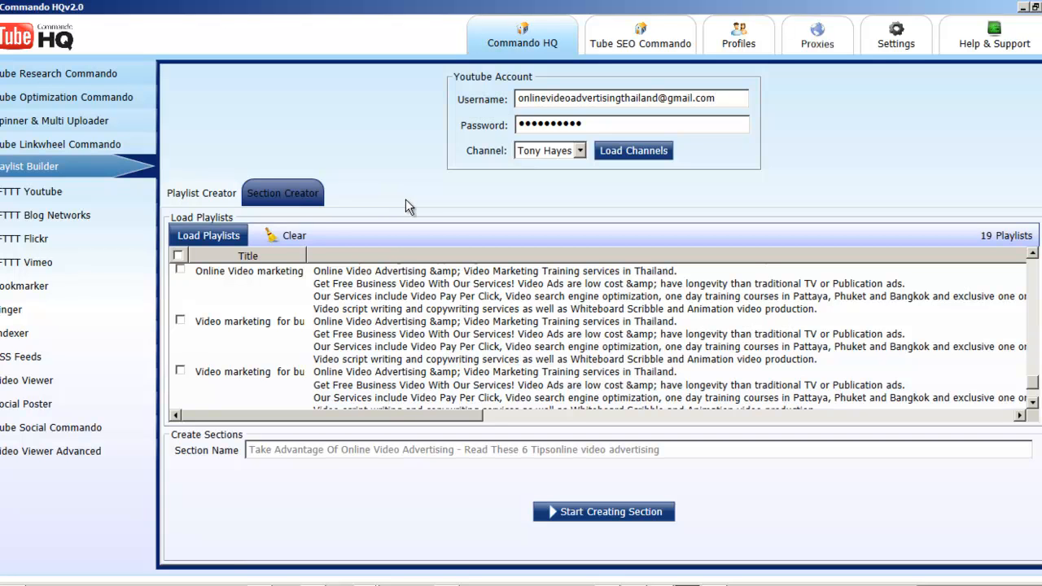
Step: Switch back to Commando HQ, check the ticked playlists, and open the Tube Social Commando profile settings
left_click_drag(1034, 384, 1040, 264)
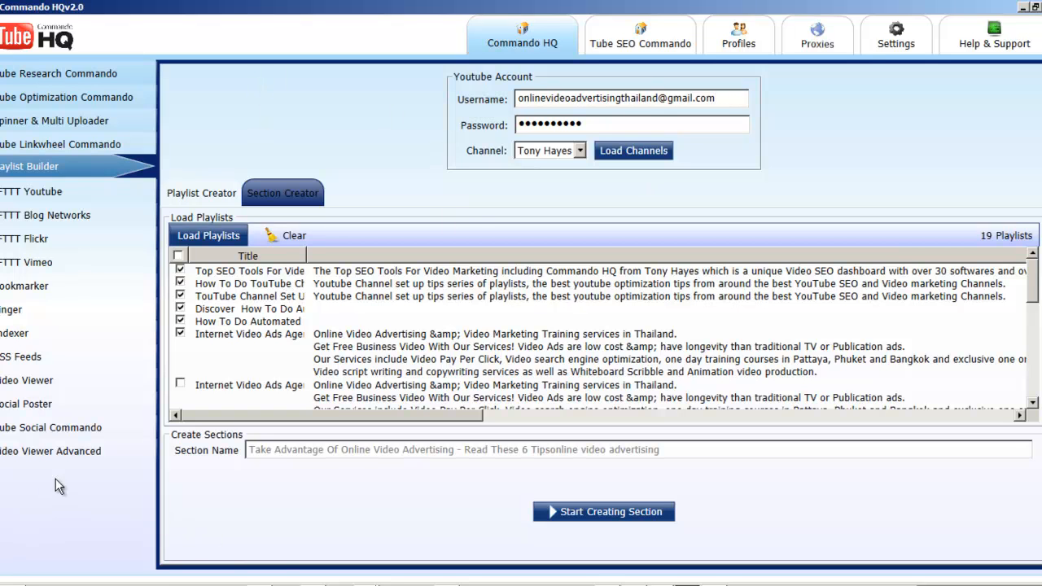
left_click(63, 423)
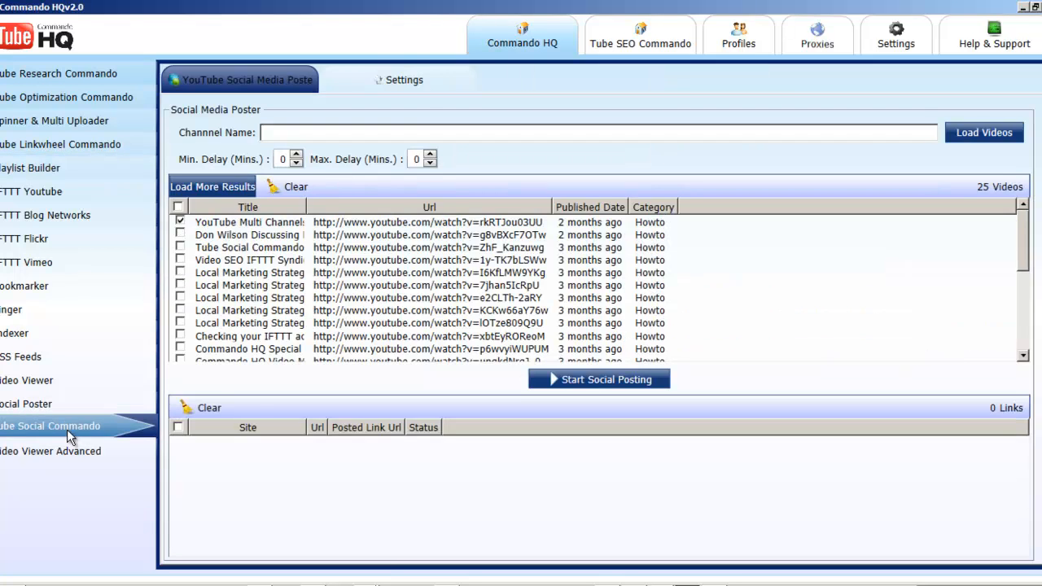
left_click(420, 86)
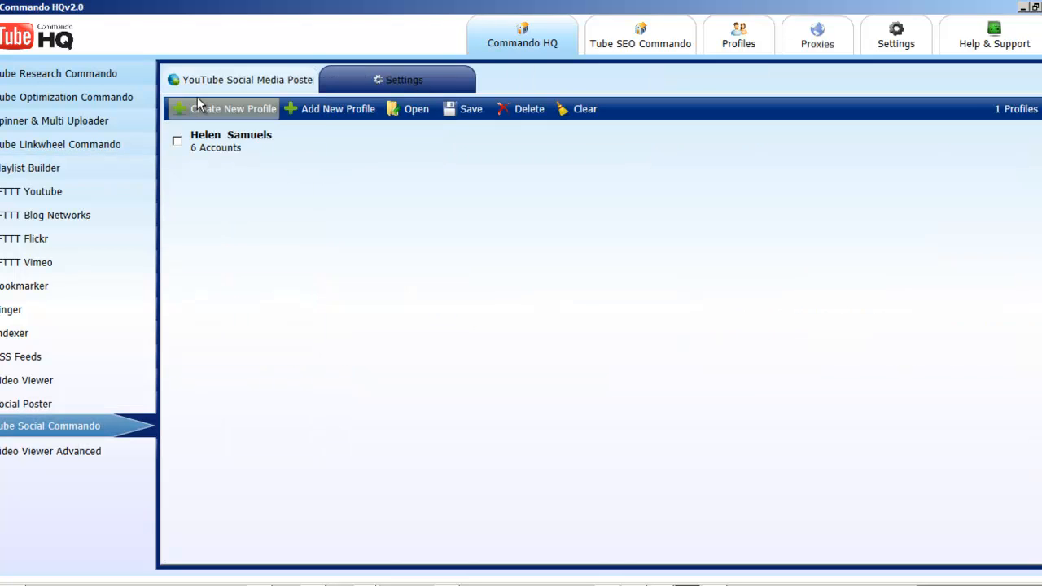